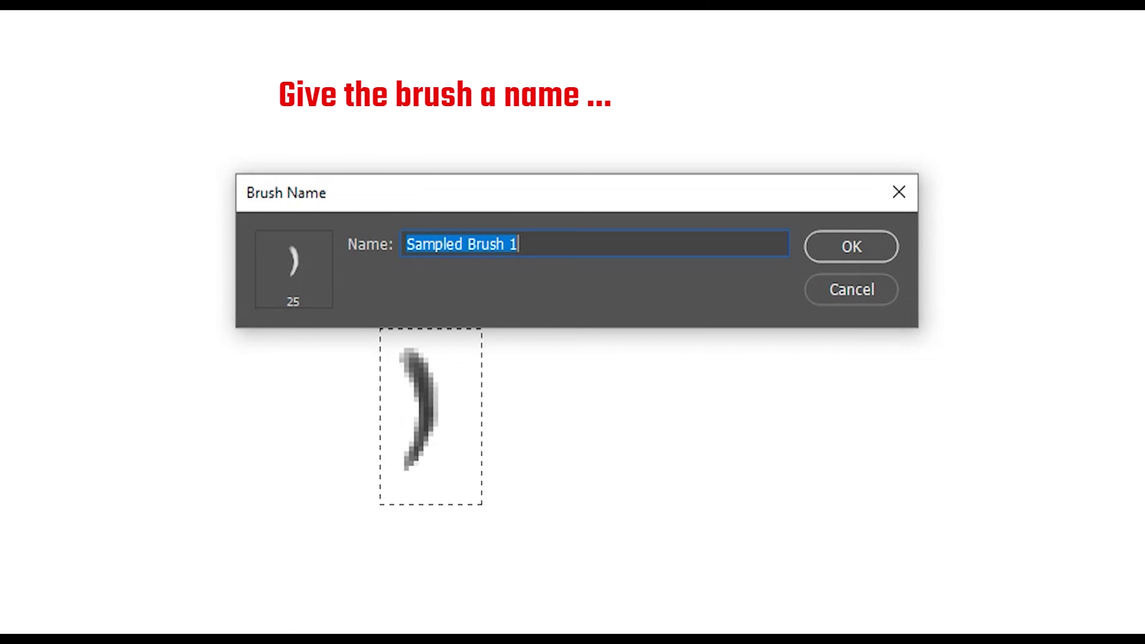
# Step: Save the sampled hair as a brush preset named Beard Brush and clear the selection around it
pyautogui.write('Beard Brush')
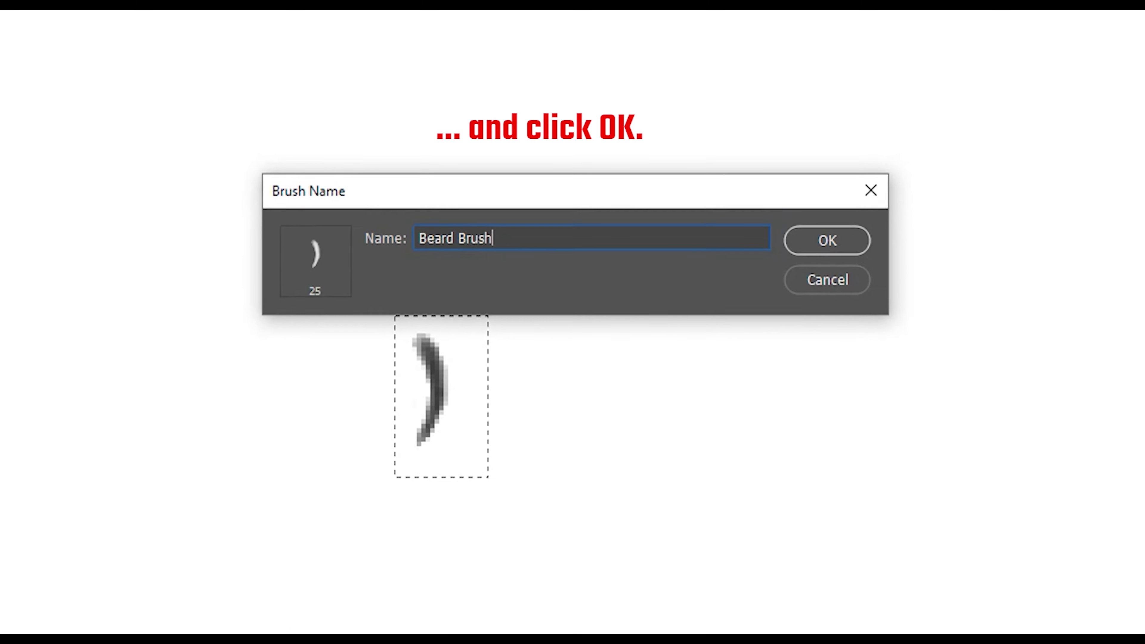
pyautogui.click(851, 246)
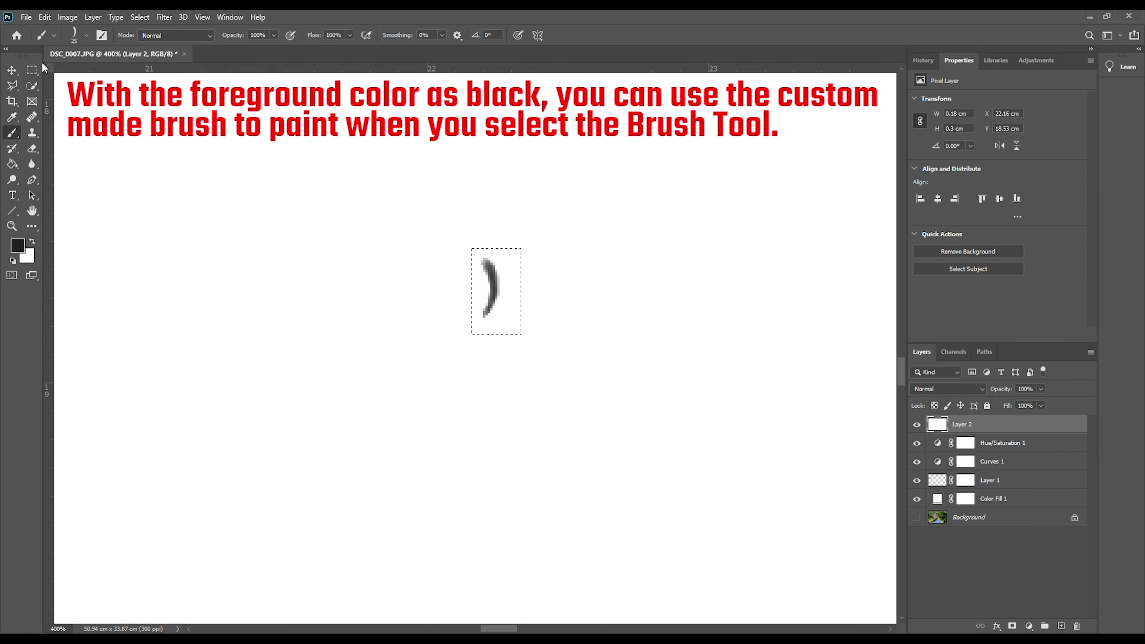
pyautogui.click(32, 71)
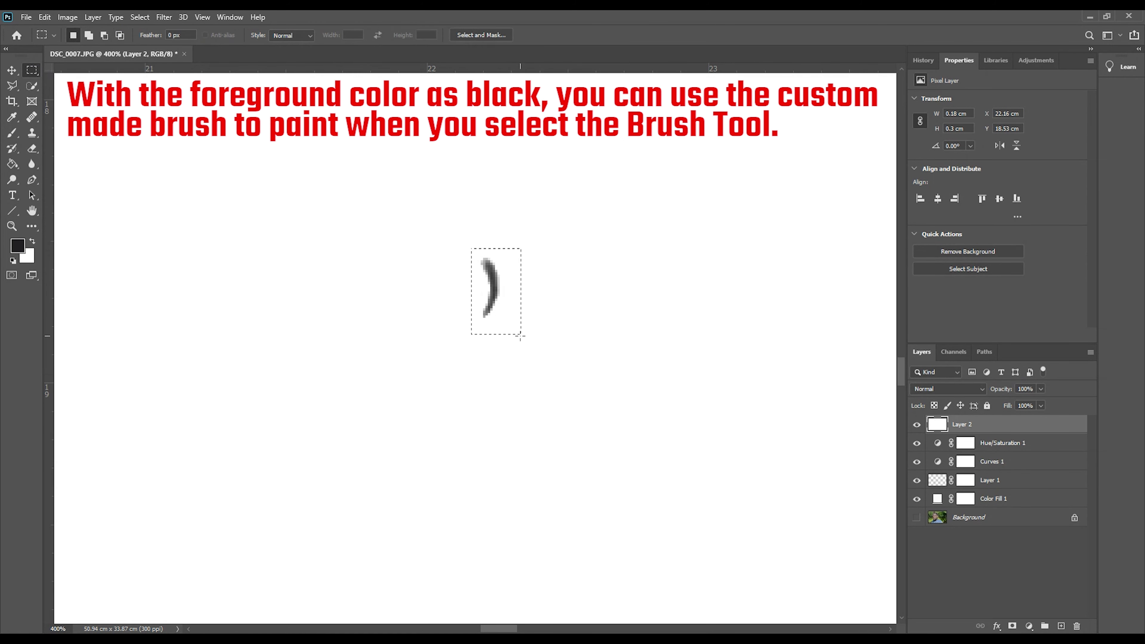
pyautogui.hotkey('ctrl', 'd')
# Step: Test the new beard brush with six dabs on the white canvas near the sampled hair, and undo them
pyautogui.click(11, 133)
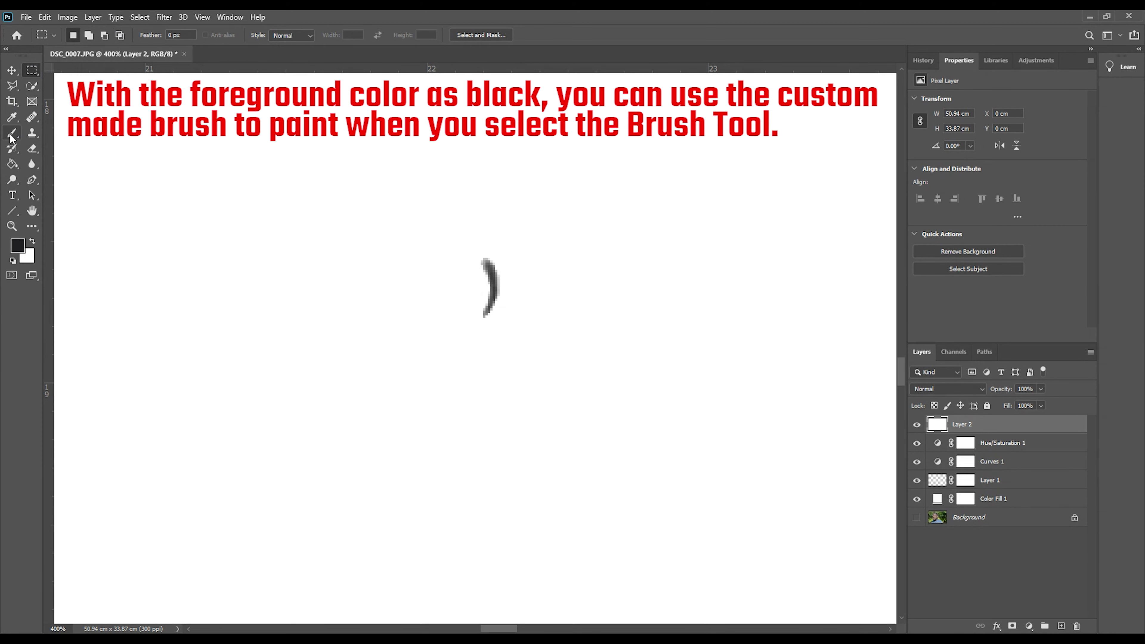
pyautogui.click(470, 276)
pyautogui.click(408, 271)
pyautogui.click(441, 258)
pyautogui.click(424, 204)
pyautogui.click(370, 238)
pyautogui.click(402, 188)
pyautogui.hotkey('ctrl', 'z')
pyautogui.hotkey('ctrl', 'z')
pyautogui.hotkey('ctrl', 'z')
pyautogui.hotkey('ctrl', 'z')
pyautogui.hotkey('ctrl', 'z')
pyautogui.hotkey('ctrl', 'z')
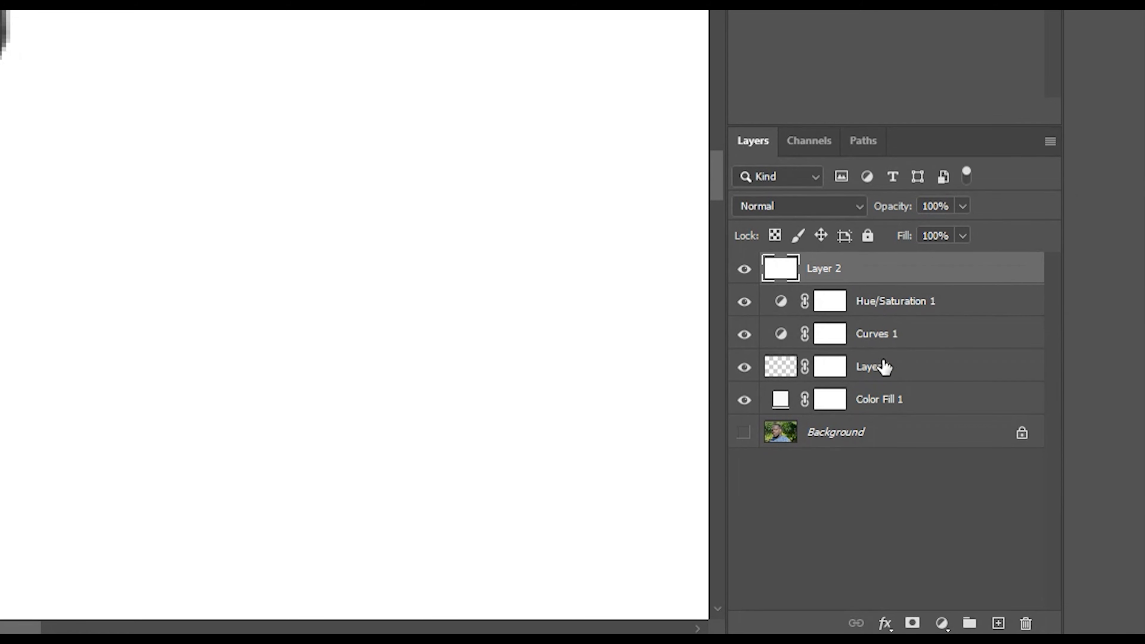
# Step: Delete Layer 2, Hue/Saturation 1, Curves 1, Layer 1 and Color Fill 1, keeping only the Background
pyautogui.keyDown('shift'); pyautogui.click(894, 403); pyautogui.keyUp('shift')
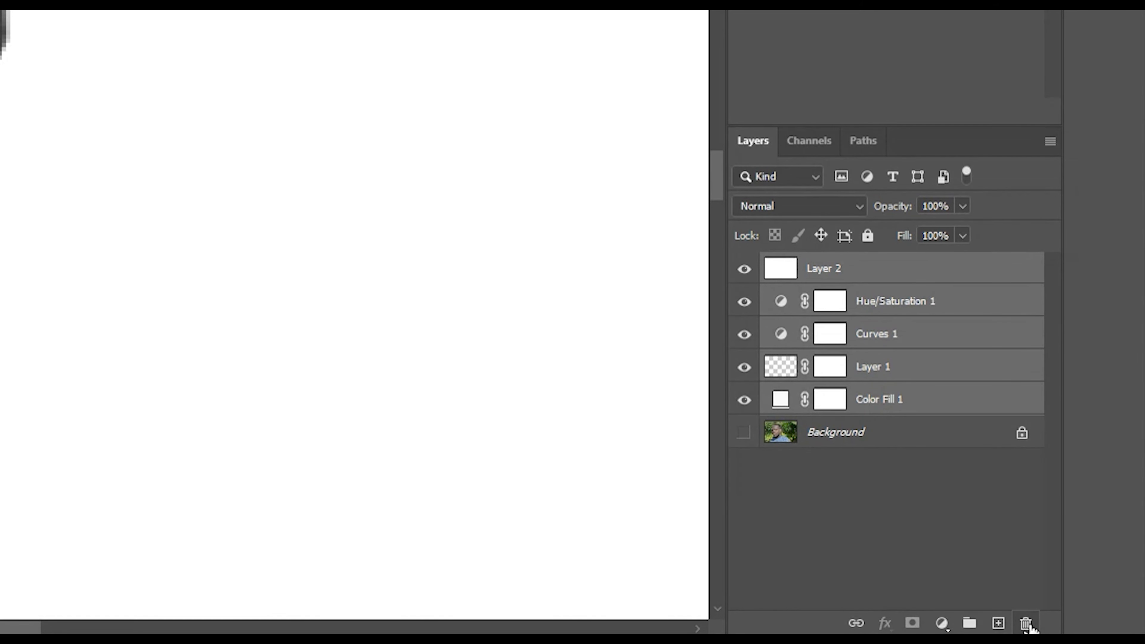
pyautogui.click(1026, 624)
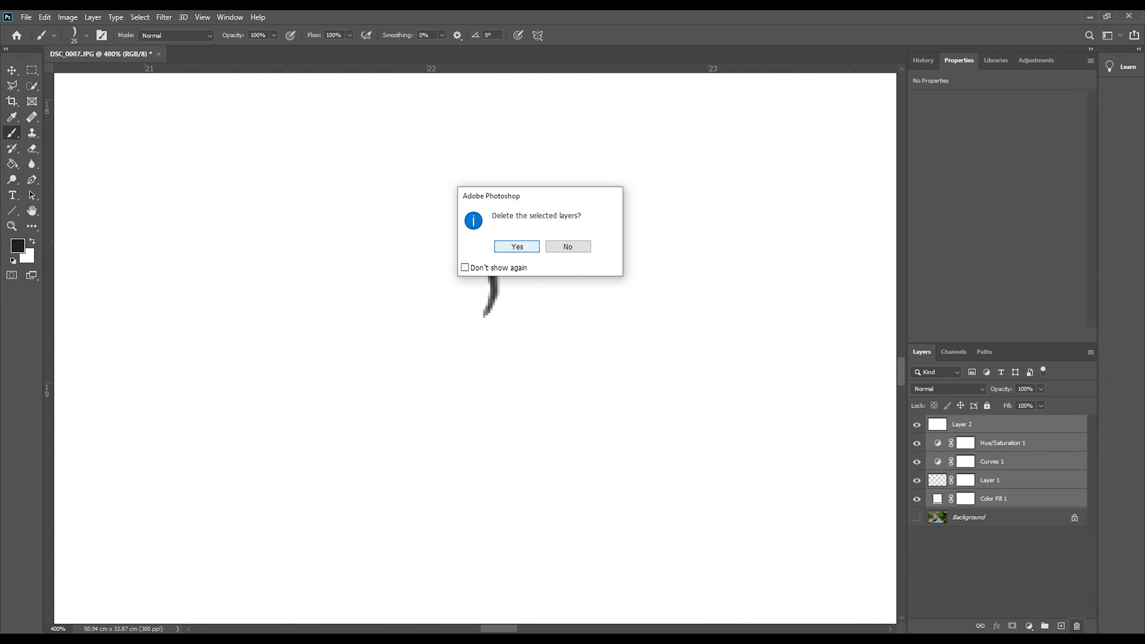
pyautogui.press('Return')
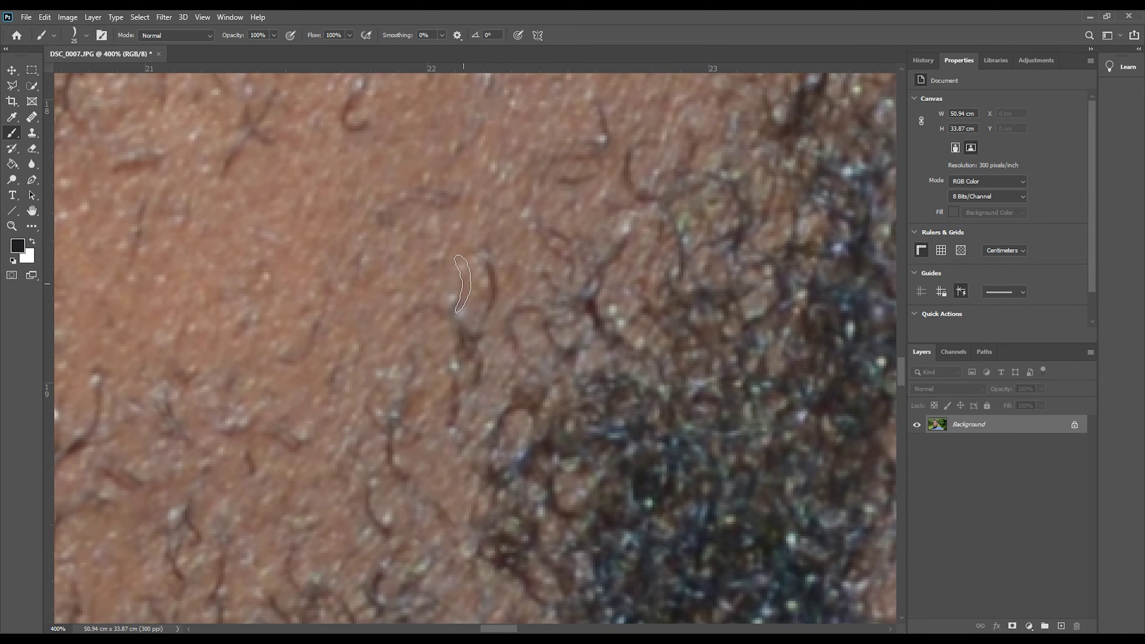
# Step: Try two beard brush dabs on the skin beside the beard directly on the Background, and undo them
pyautogui.click(462, 283)
pyautogui.click(503, 235)
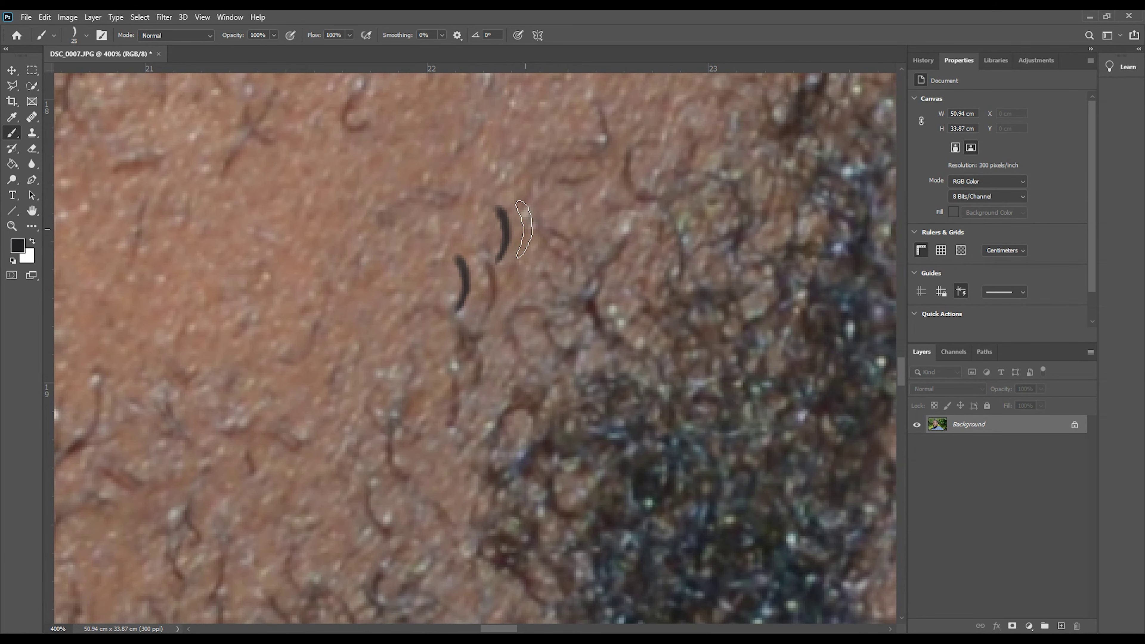
pyautogui.hotkey('ctrl', 'z')
pyautogui.hotkey('ctrl', 'z')
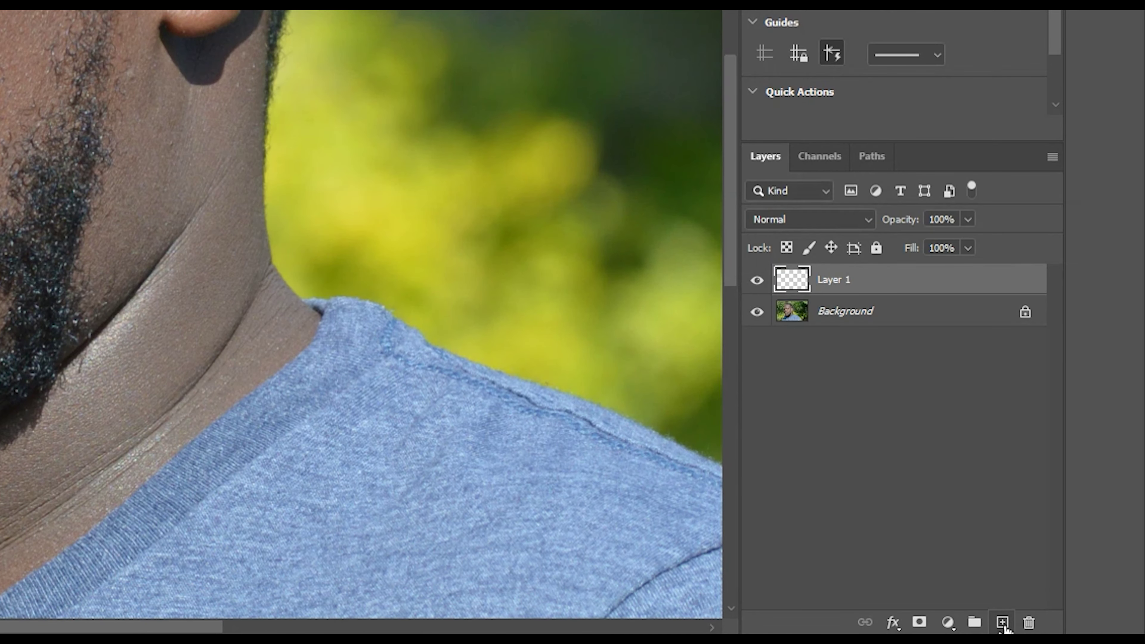
# Step: Add a new empty layer above the Background
pyautogui.click(1003, 622)
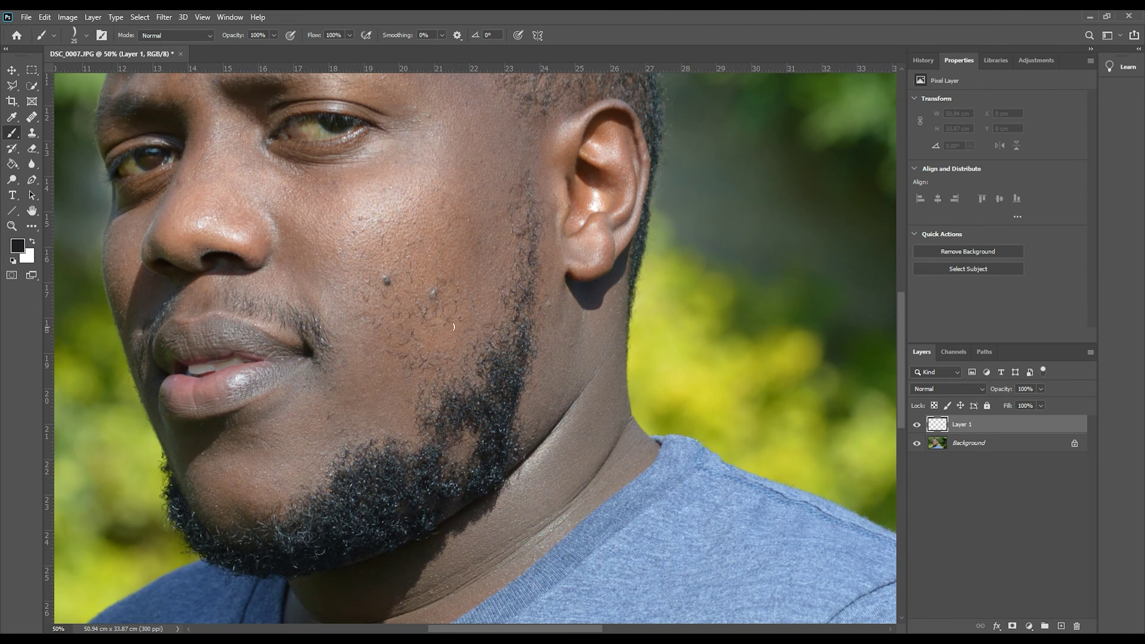
# Step: Paint test dabs and strokes on the cheek with the unadjusted beard brush, and undo them all
pyautogui.click(464, 272)
pyautogui.moveTo(464, 239)
pyautogui.mouseDown()
pyautogui.moveTo(478, 260)
pyautogui.moveTo(467, 248)
pyautogui.moveTo(467, 221)
pyautogui.mouseUp()
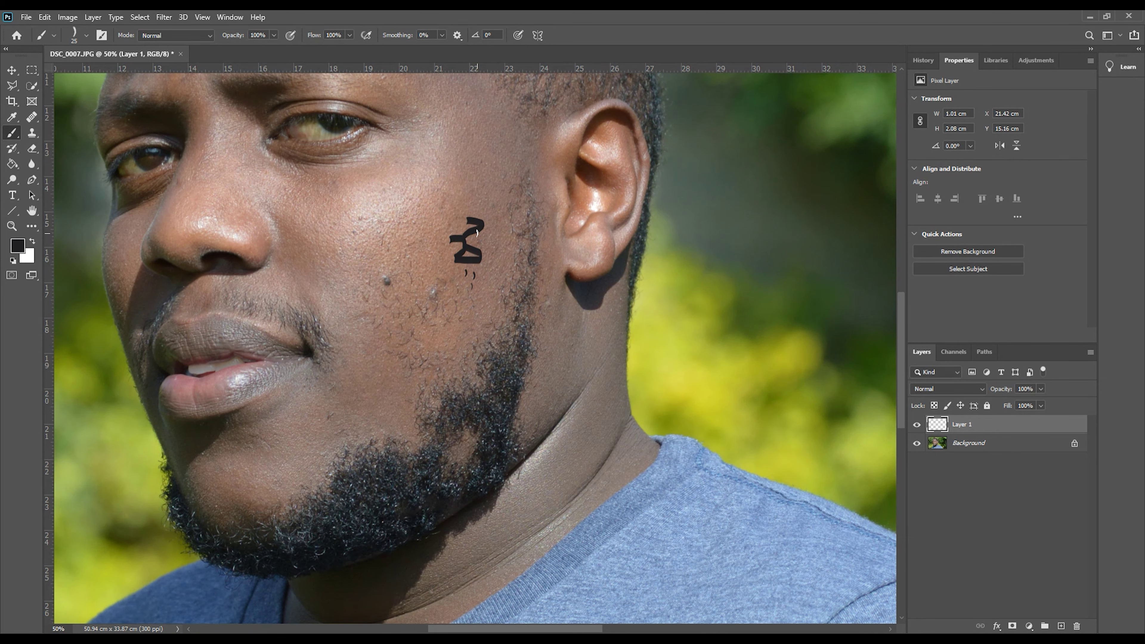
pyautogui.hotkey('ctrl', '+')
pyautogui.hotkey('ctrl', '+')
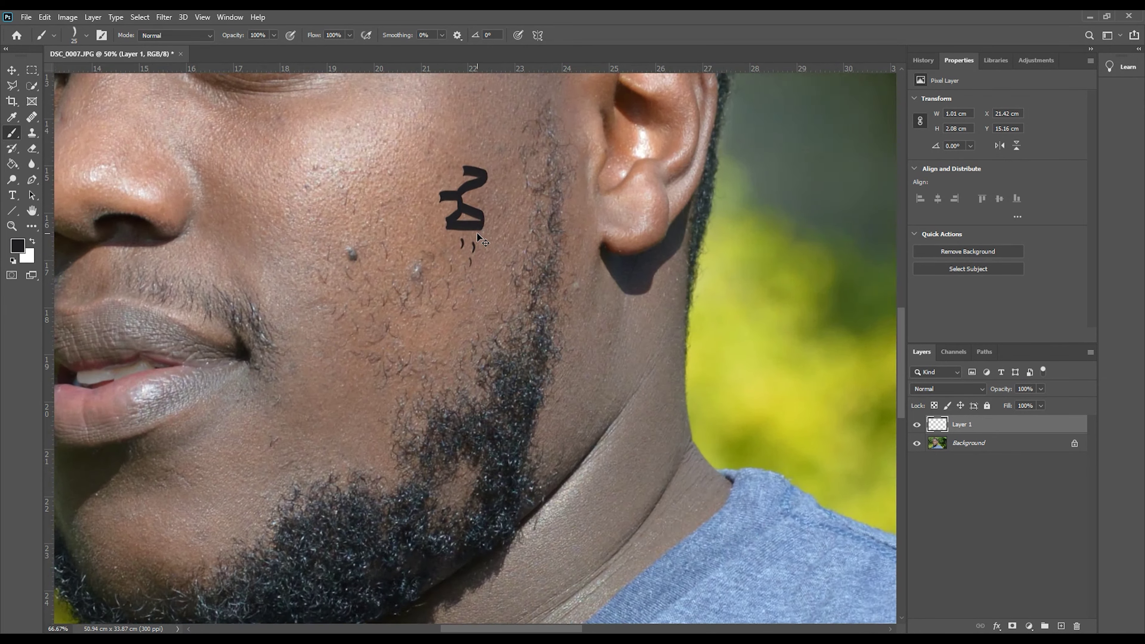
pyautogui.scroll(5, 588, 260)
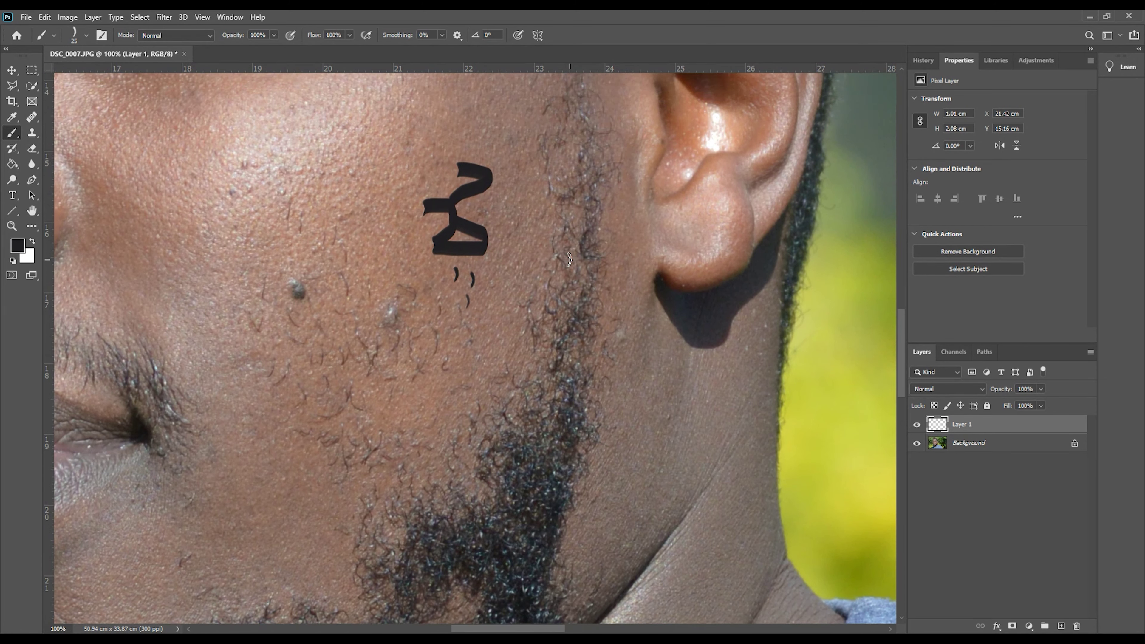
pyautogui.hotkey('ctrl', 'z')
pyautogui.hotkey('ctrl', 'z')
pyautogui.hotkey('ctrl', 'z')
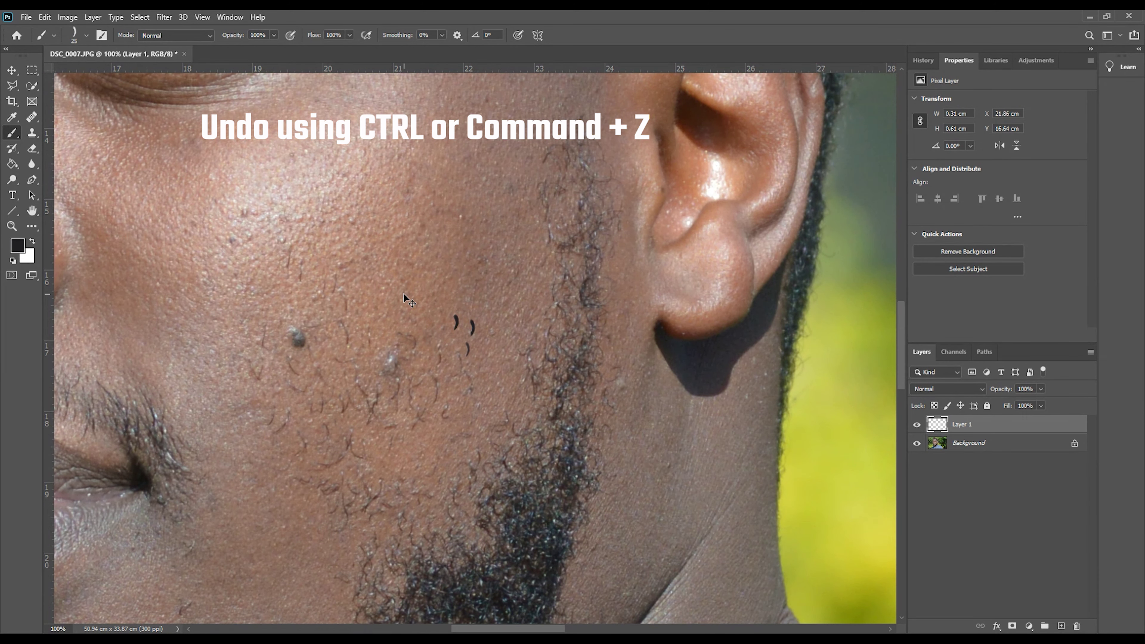
pyautogui.hotkey('ctrl', 'z')
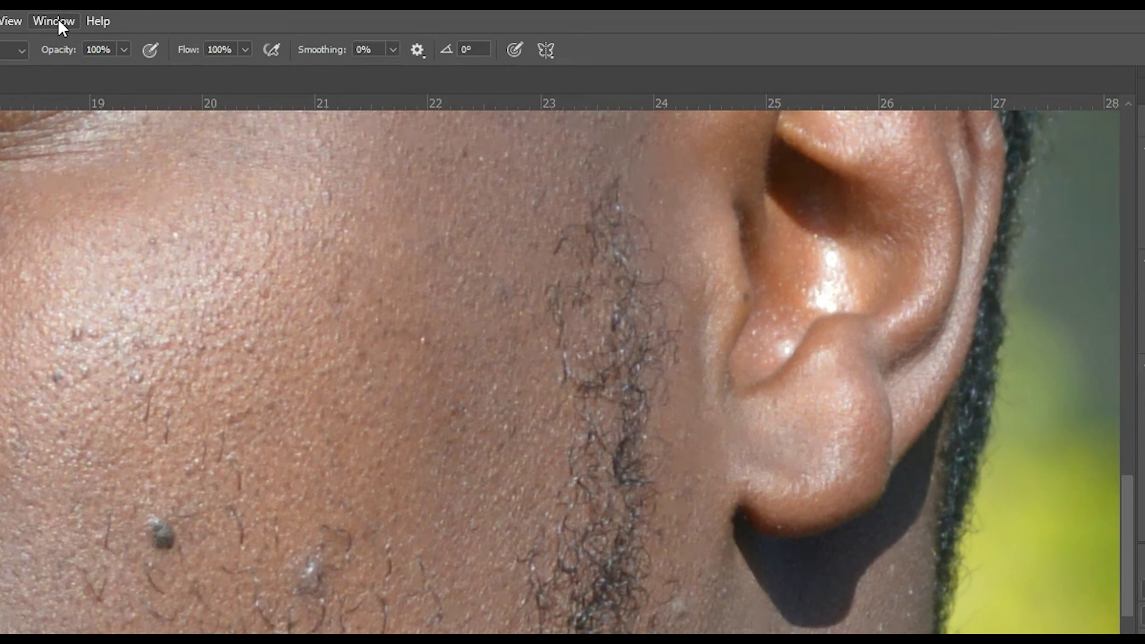
# Step: Open the Brush Settings for the Brush tool and place them clear of the beard area for comparison
pyautogui.click(54, 21)
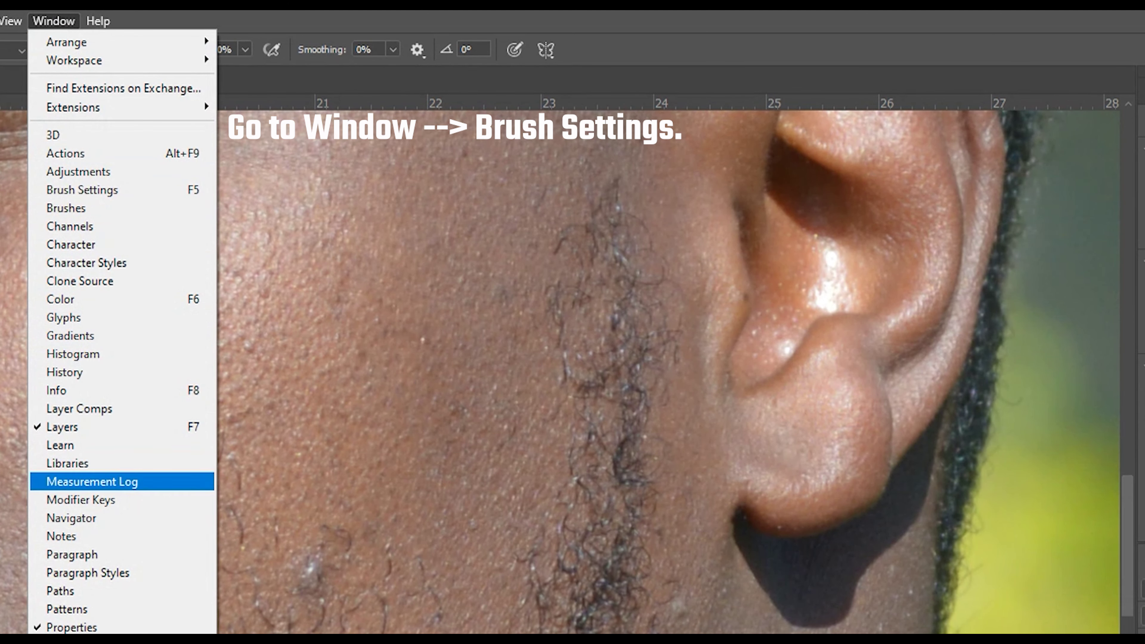
pyautogui.click(85, 190)
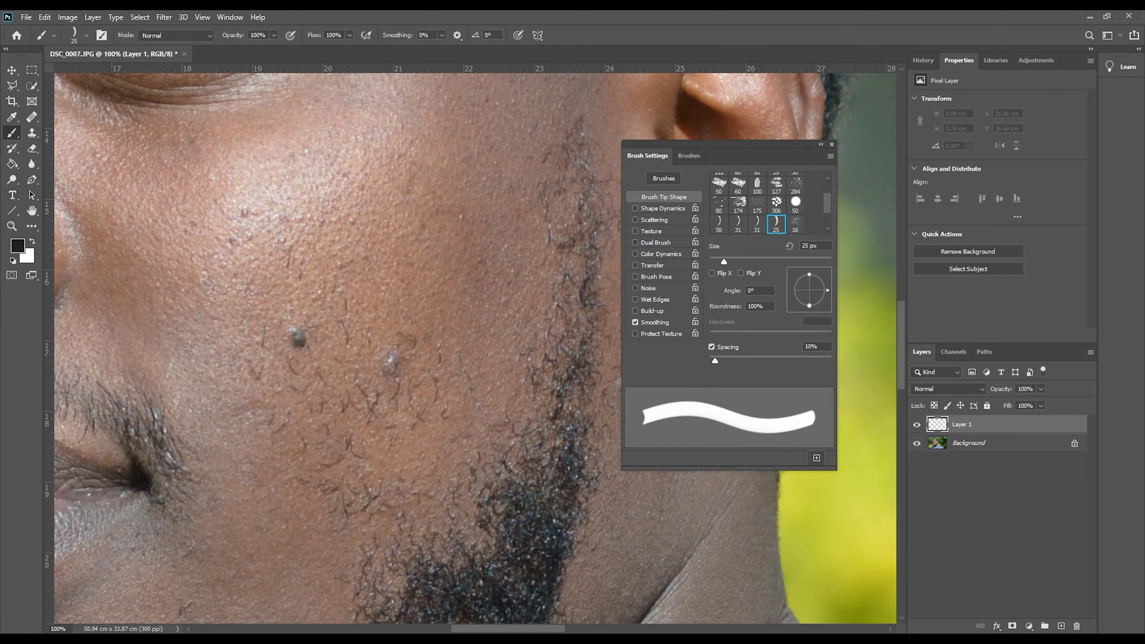
pyautogui.moveTo(743, 155)
pyautogui.mouseDown()
pyautogui.moveTo(614, 189)
pyautogui.moveTo(292, 192)
pyautogui.mouseUp()
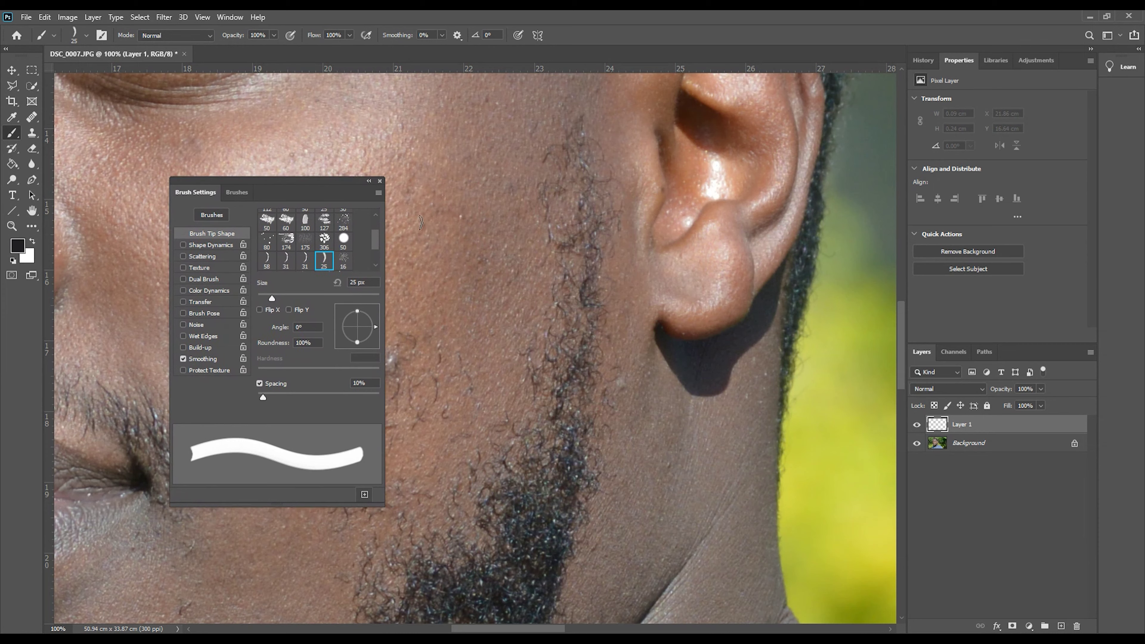
pyautogui.press('space')
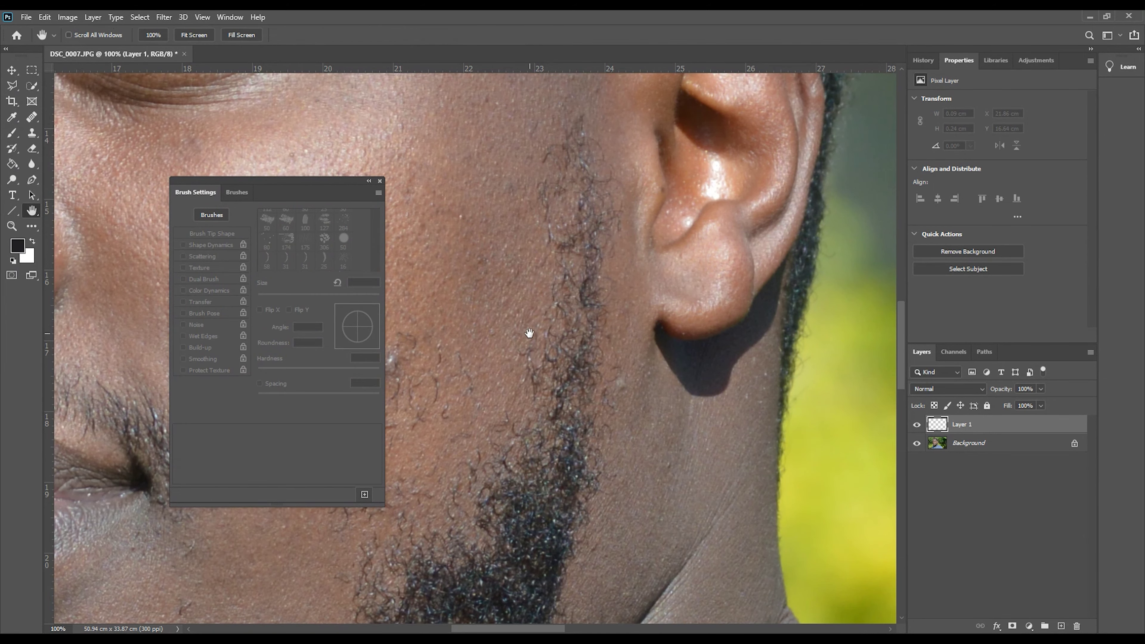
pyautogui.moveTo(529, 333)
pyautogui.mouseDown()
pyautogui.moveTo(575, 325)
pyautogui.moveTo(657, 169)
pyautogui.moveTo(669, 106)
pyautogui.mouseUp()
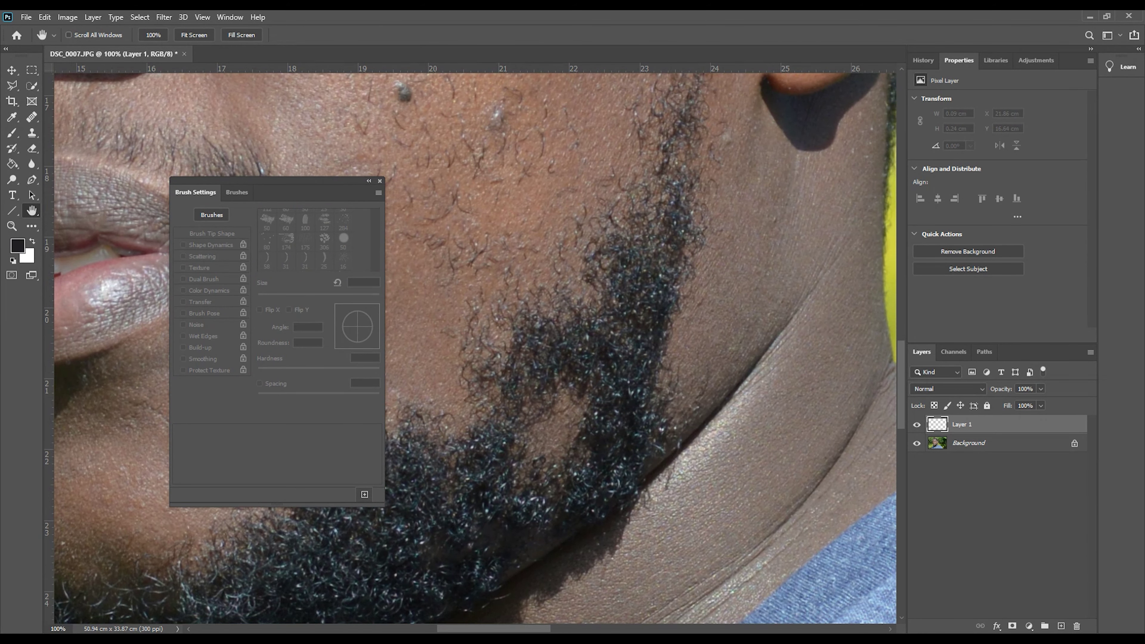
pyautogui.click(8, 136)
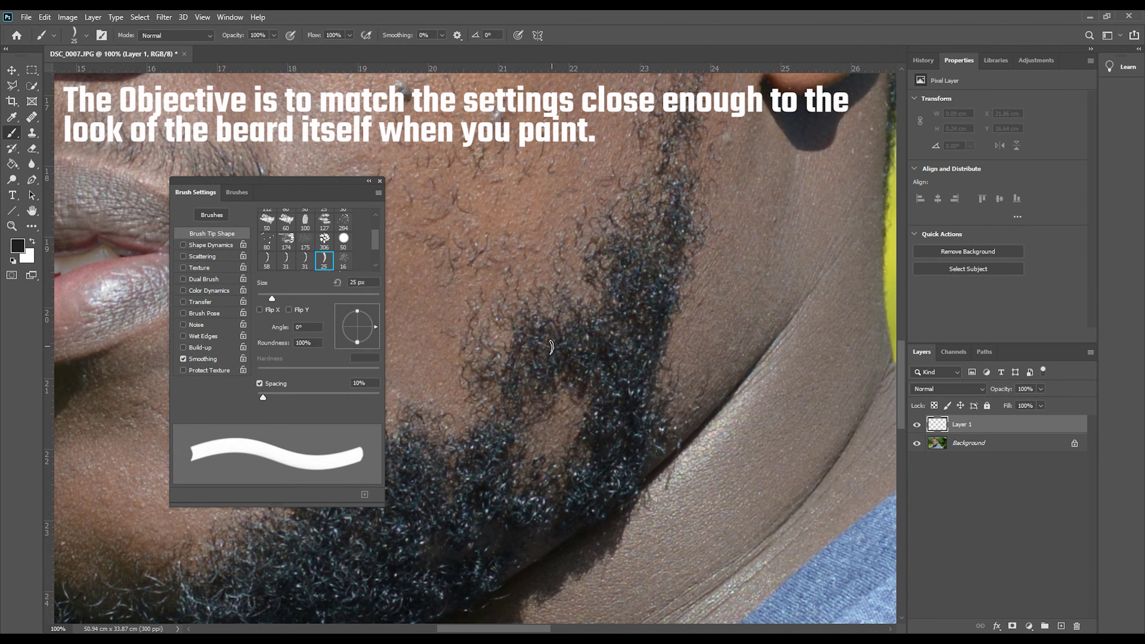
pyautogui.moveTo(270, 181); pyautogui.dragTo(305, 111)
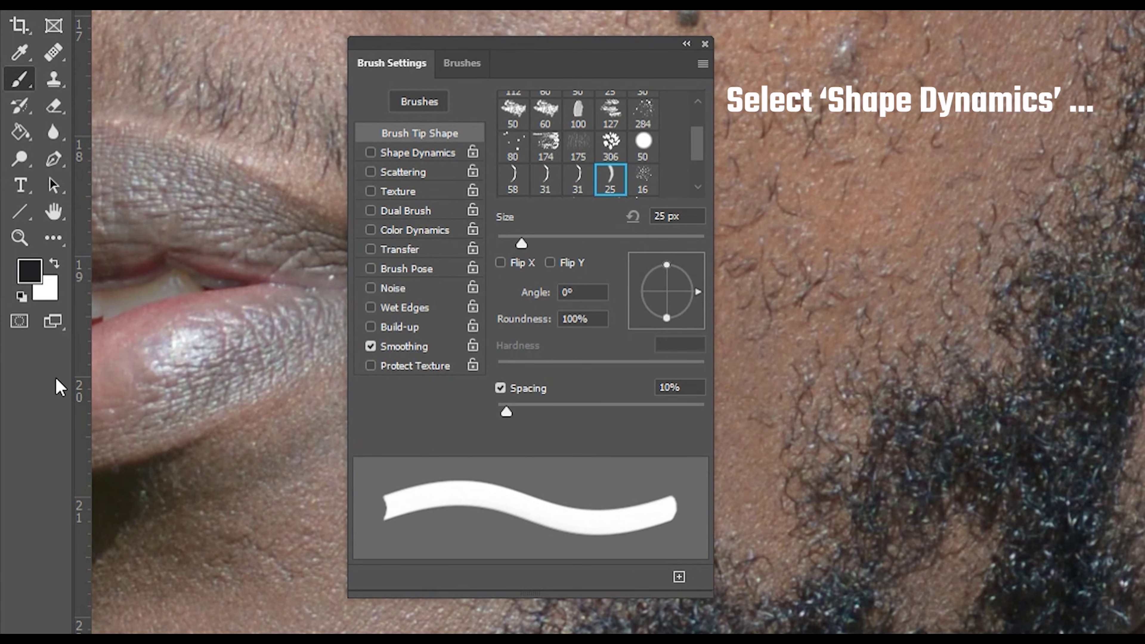
# Step: Enable Shape Dynamics with Size Jitter 100%, Minimum Diameter 11% and Angle Jitter 19% controlled by Direction
pyautogui.click(370, 153)
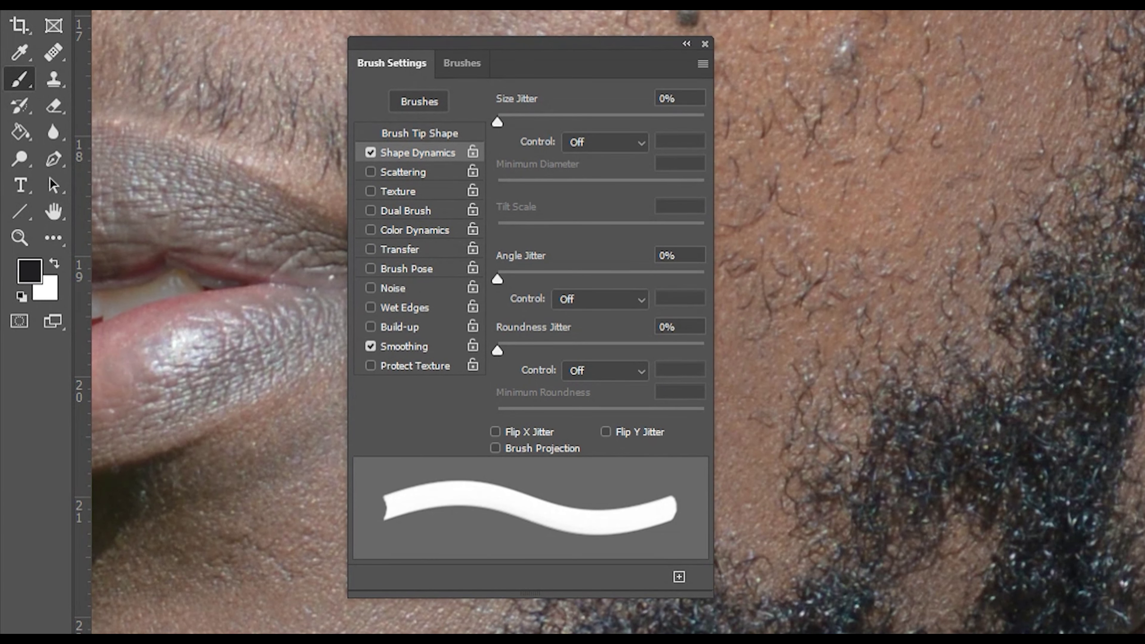
pyautogui.moveTo(498, 122); pyautogui.dragTo(704, 122)
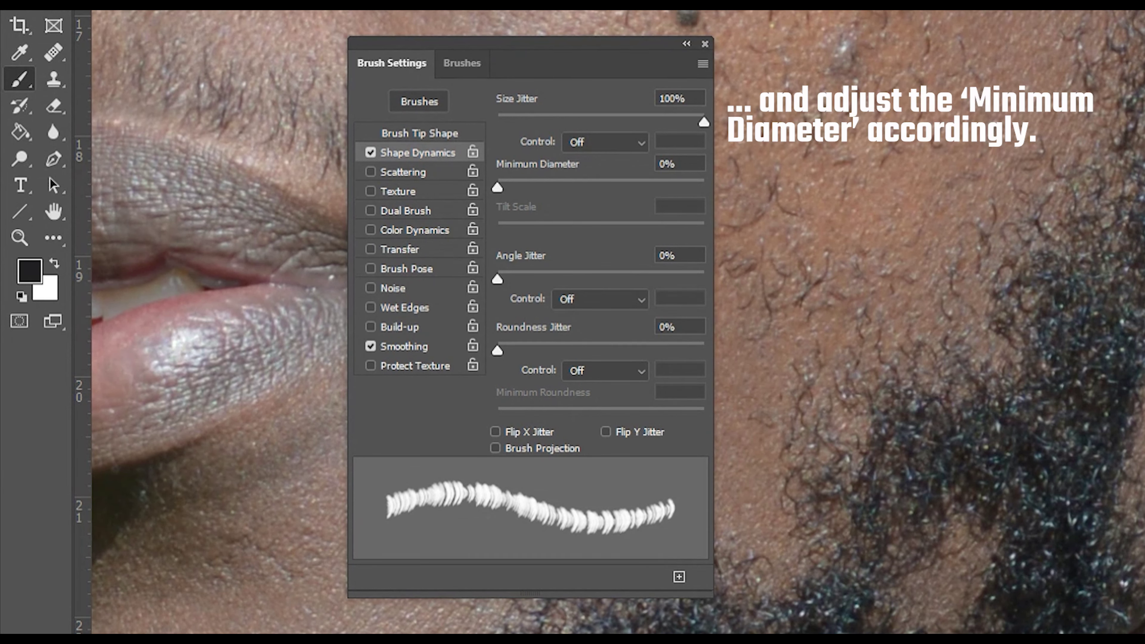
pyautogui.moveTo(497, 187)
pyautogui.mouseDown()
pyautogui.moveTo(540, 187)
pyautogui.moveTo(520, 187)
pyautogui.mouseUp()
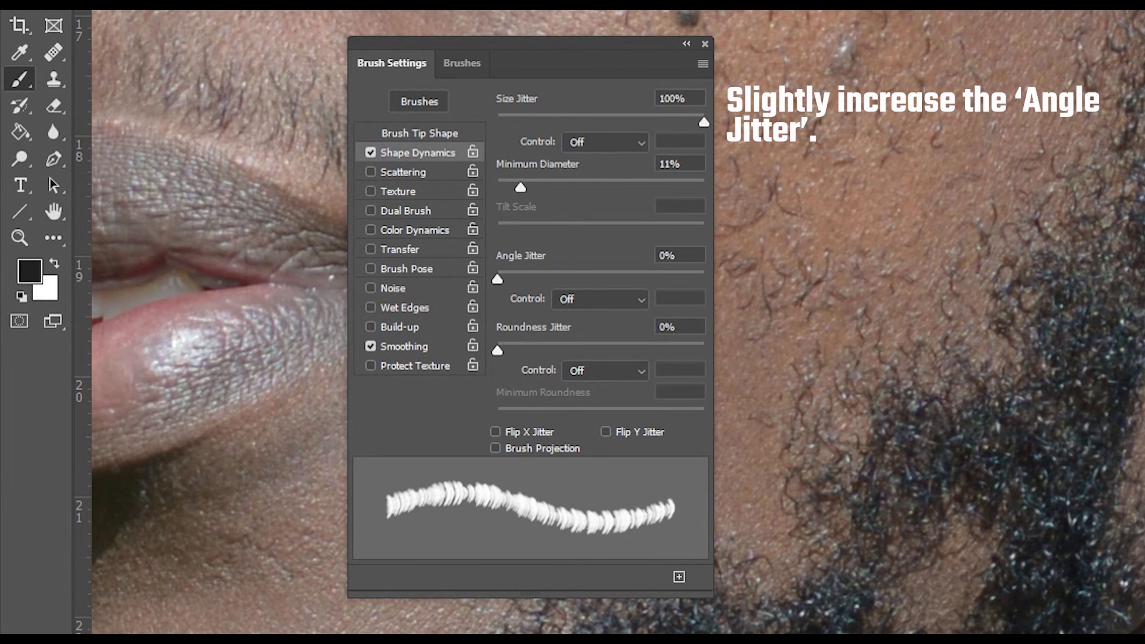
pyautogui.moveTo(497, 280); pyautogui.dragTo(535, 279)
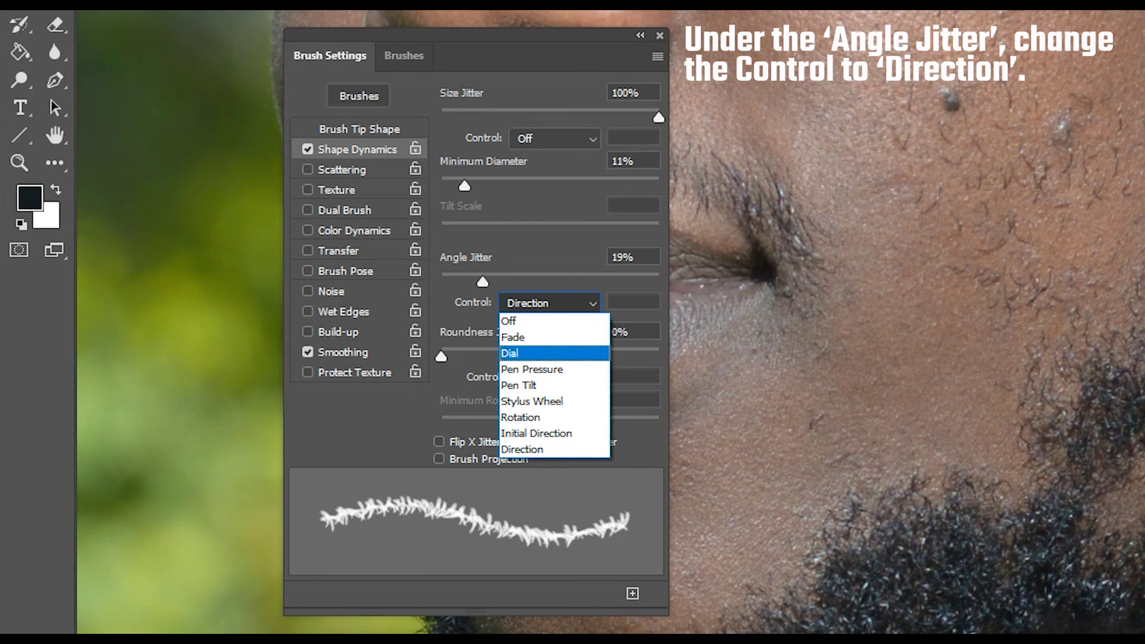
pyautogui.click(550, 451)
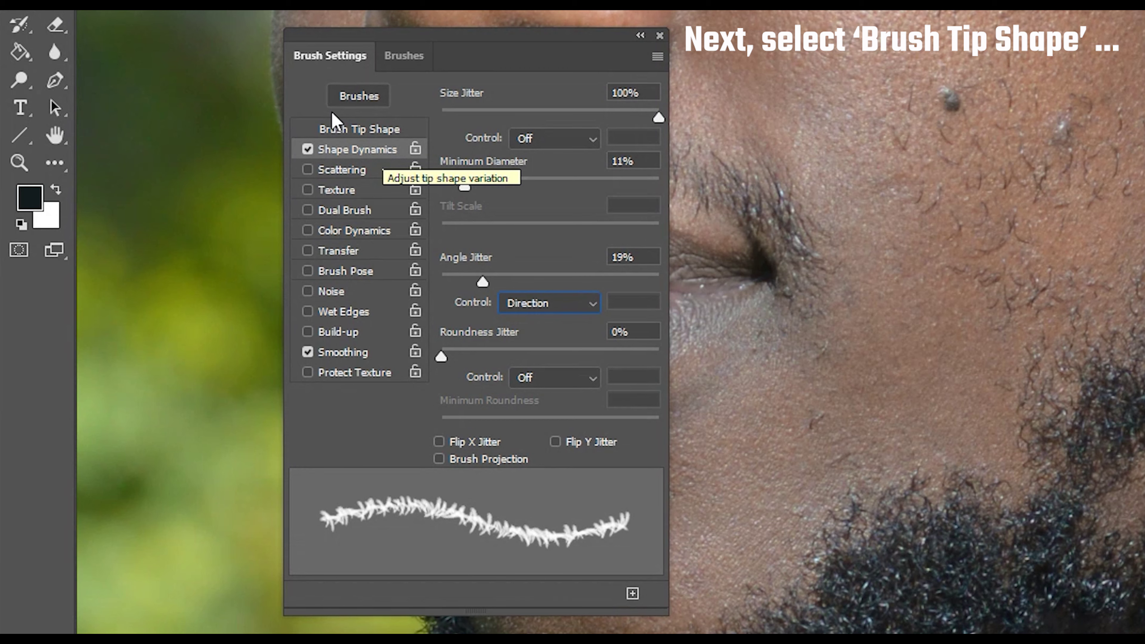
# Step: Set the brush tip shape's angle to 20° and its spacing to 44%
pyautogui.click(341, 129)
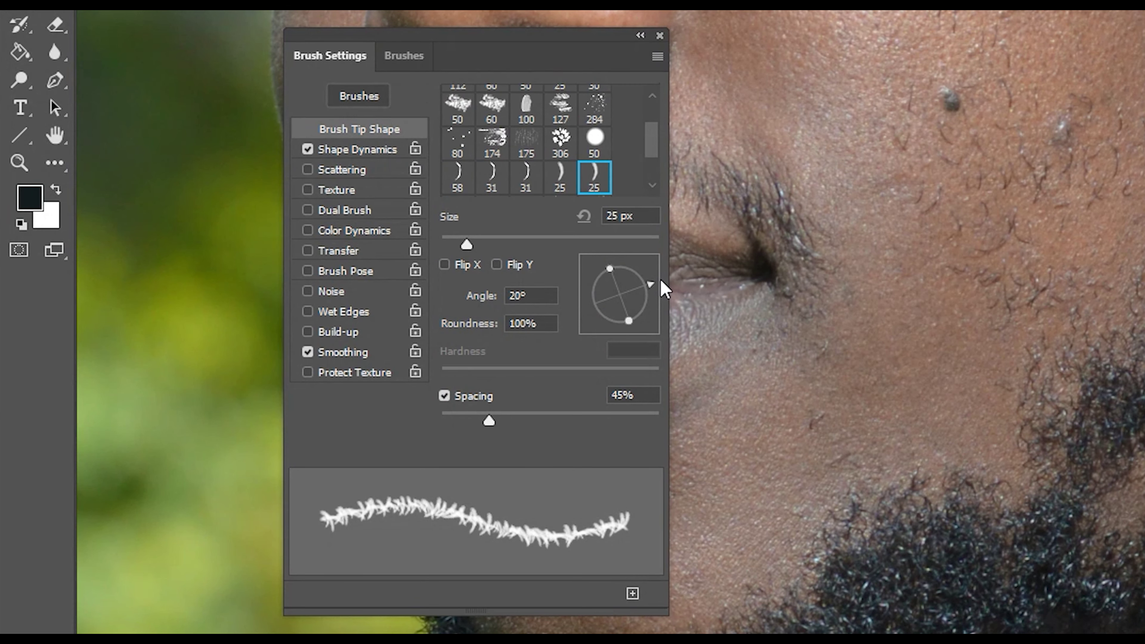
pyautogui.moveTo(652, 288); pyautogui.dragTo(651, 289)
pyautogui.moveTo(486, 422)
pyautogui.mouseDown()
pyautogui.moveTo(496, 427)
pyautogui.moveTo(453, 429)
pyautogui.moveTo(489, 426)
pyautogui.mouseUp()
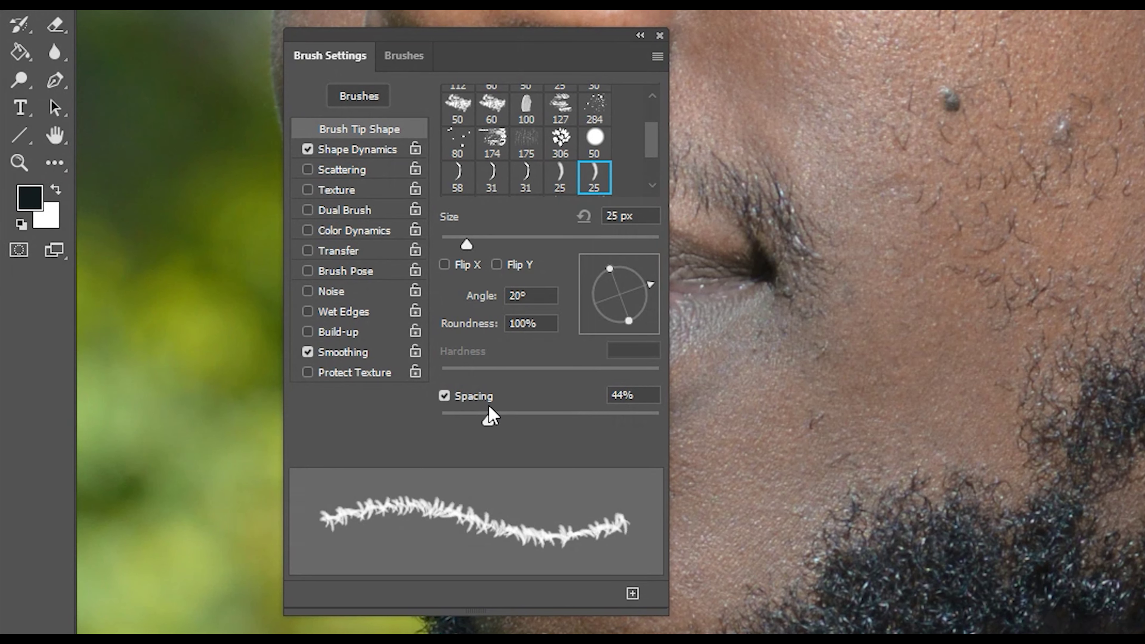
# Step: Enable Scattering for the brush and set the Scatter amount to 162%
pyautogui.click(352, 166)
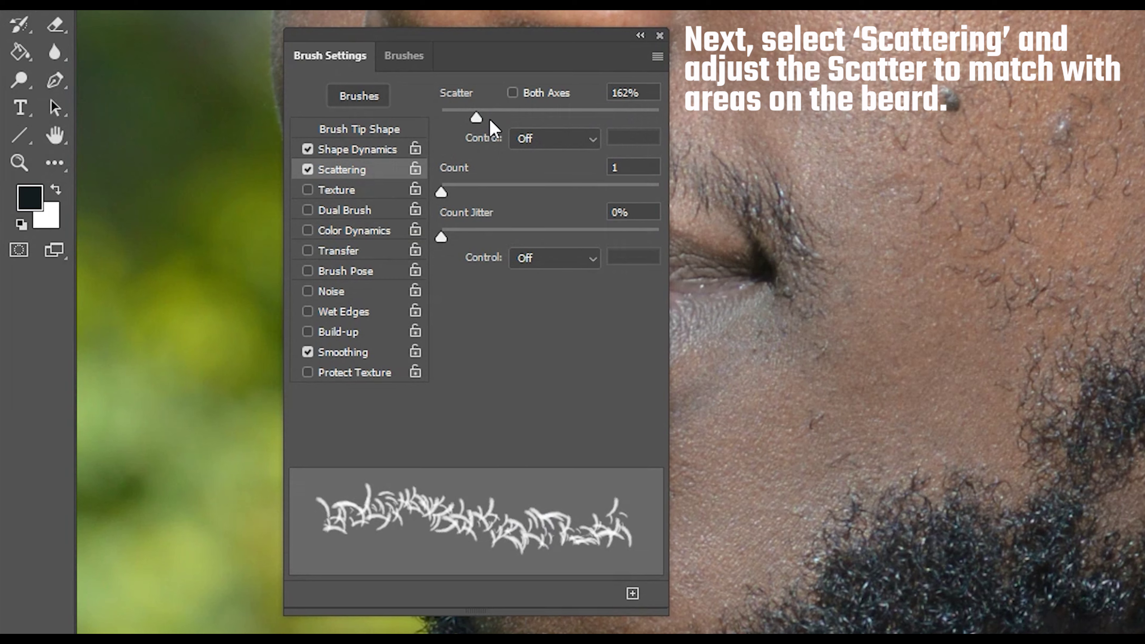
pyautogui.moveTo(473, 119)
pyautogui.mouseDown()
pyautogui.moveTo(582, 118)
pyautogui.moveTo(492, 121)
pyautogui.mouseUp()
pyautogui.moveTo(485, 121); pyautogui.dragTo(477, 121)
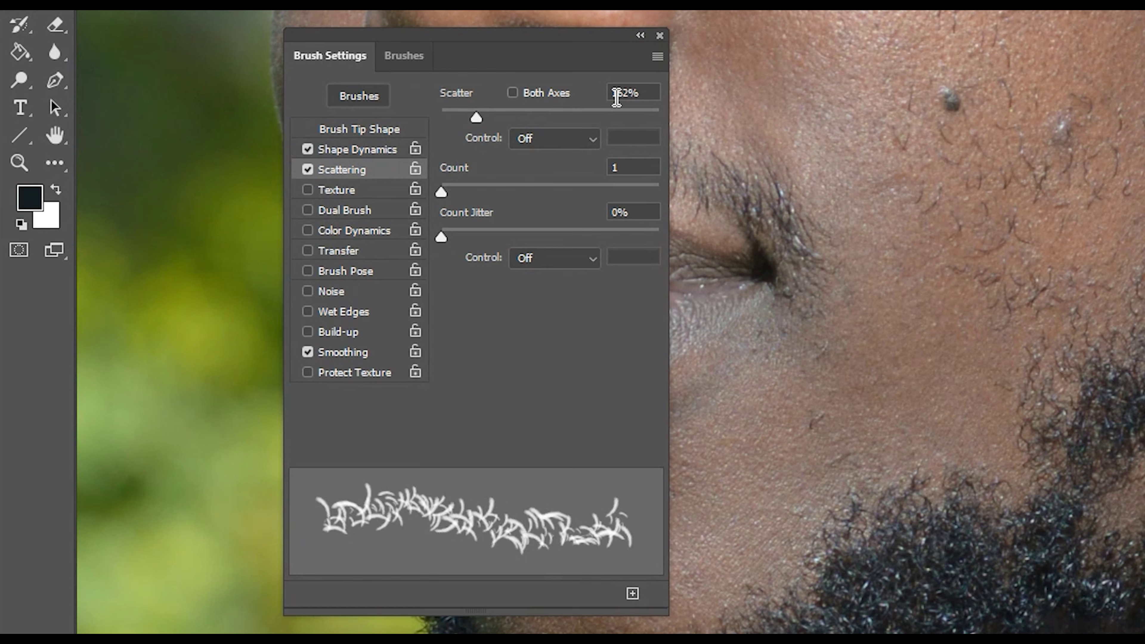
pyautogui.moveTo(640, 92); pyautogui.dragTo(544, 92)
# Step: Enable Transfer for the brush and set the Opacity Jitter to 66%
pyautogui.click(344, 251)
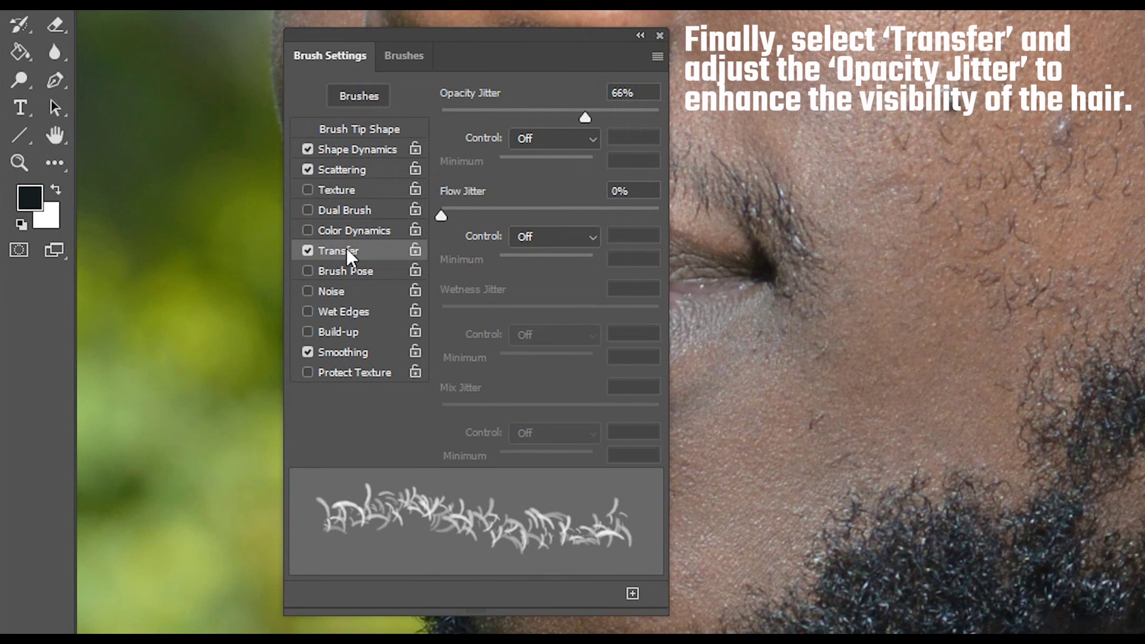
pyautogui.moveTo(585, 119); pyautogui.dragTo(456, 128)
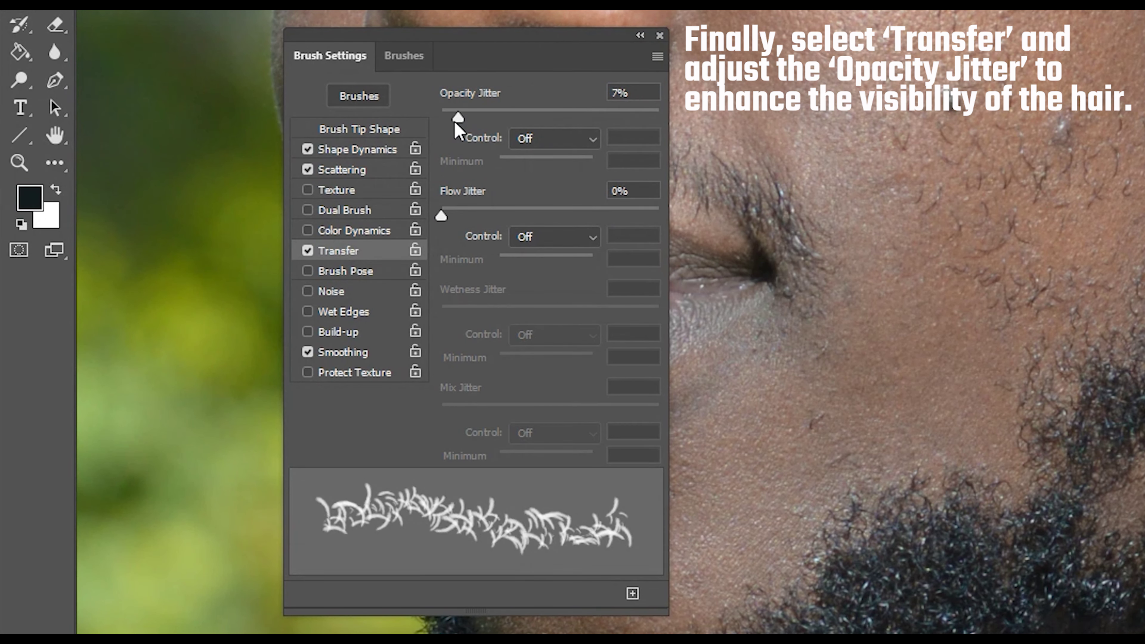
pyautogui.moveTo(457, 121); pyautogui.dragTo(585, 153)
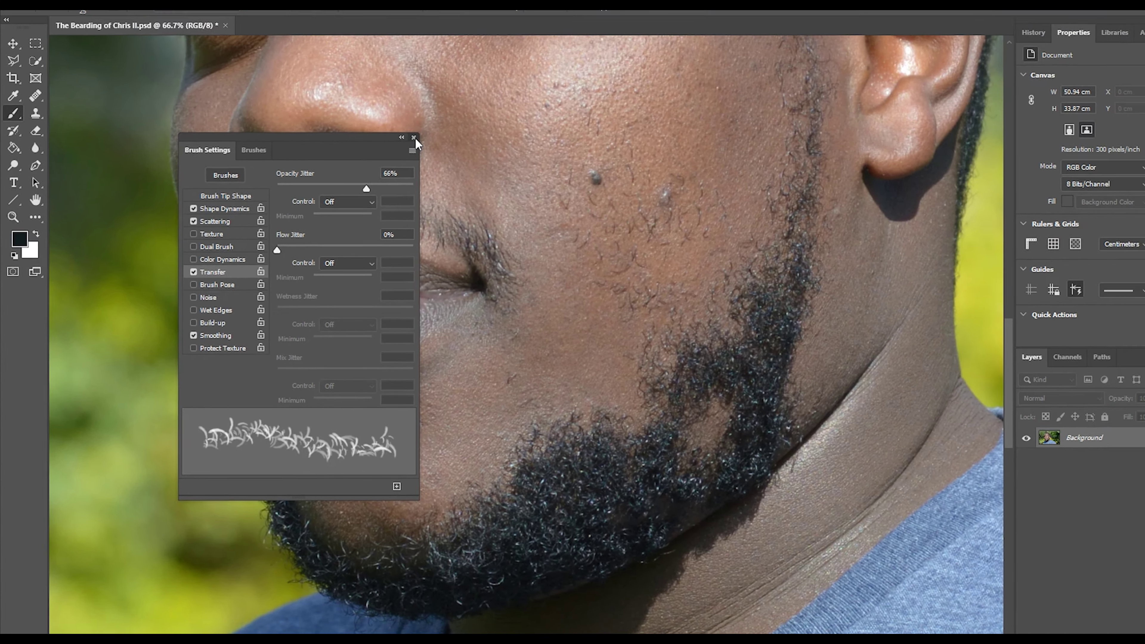
# Step: Create a new empty layer above the Background and try a hair stroke on the cheek beside the beard
pyautogui.click(634, 46)
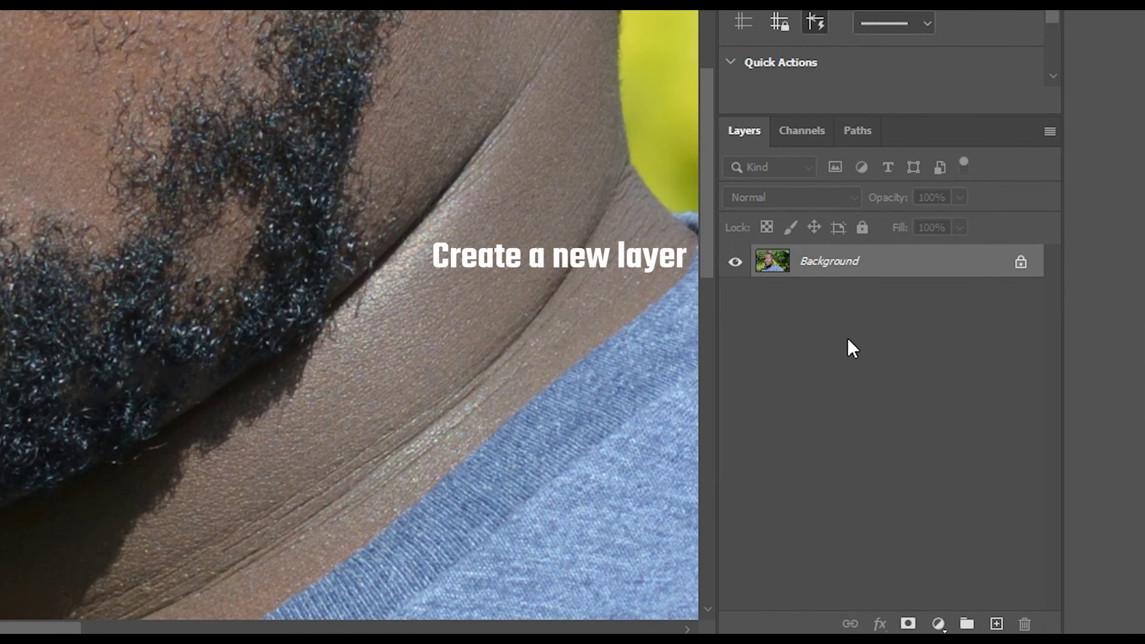
pyautogui.click(996, 624)
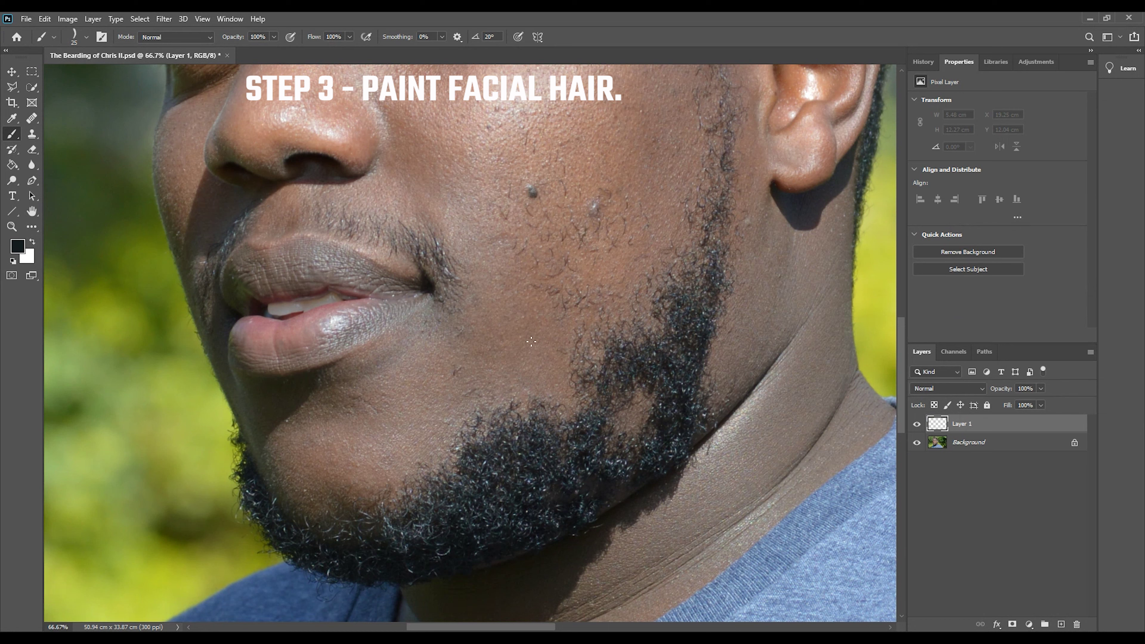
pyautogui.moveTo(544, 340)
pyautogui.mouseDown()
pyautogui.moveTo(537, 371)
pyautogui.moveTo(561, 370)
pyautogui.moveTo(548, 375)
pyautogui.moveTo(574, 397)
pyautogui.mouseUp()
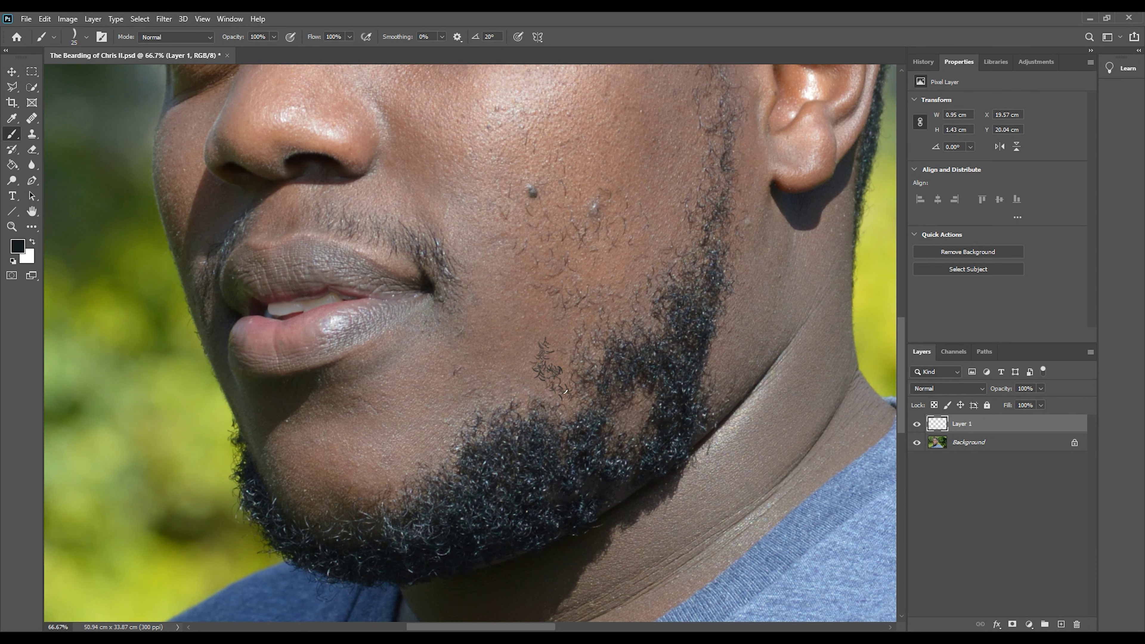
pyautogui.hotkey('ctrl', 'z')
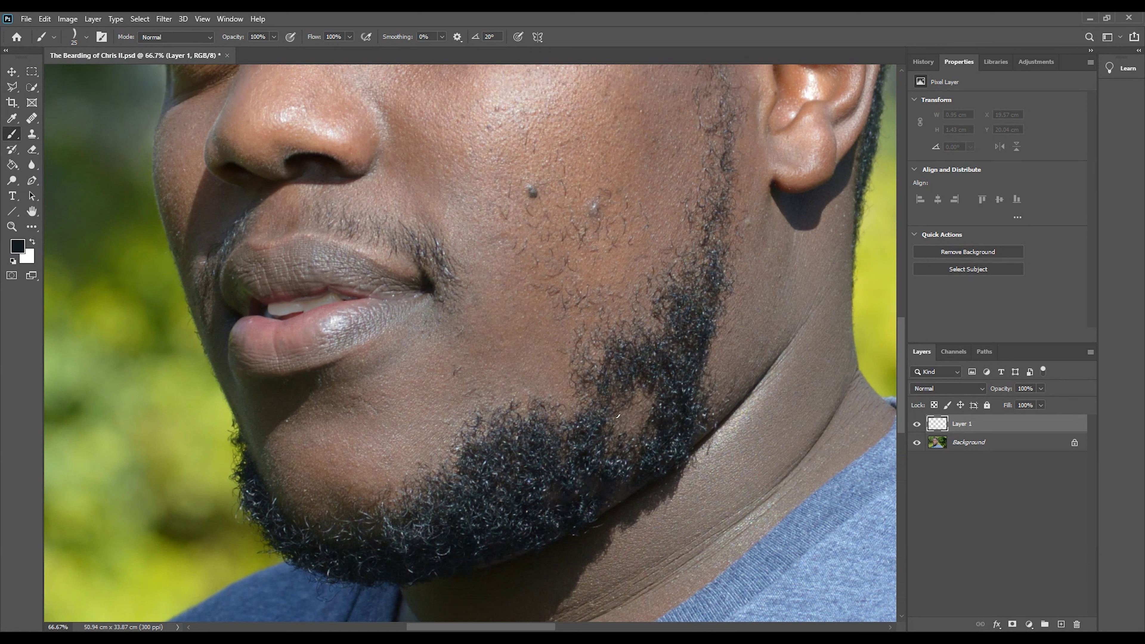
# Step: Paint hair with the beard brush over the bare patch inside the beard at the jaw corner
pyautogui.moveTo(622, 418)
pyautogui.mouseDown()
pyautogui.moveTo(646, 419)
pyautogui.moveTo(629, 431)
pyautogui.moveTo(636, 390)
pyautogui.mouseUp()
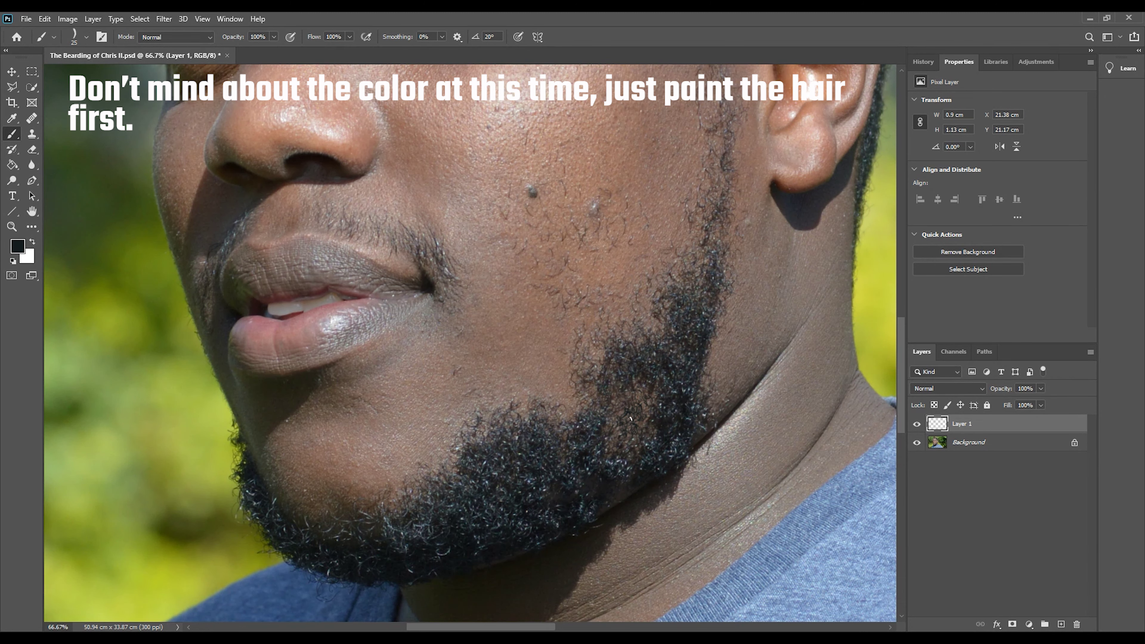
pyautogui.moveTo(630, 431)
pyautogui.mouseDown()
pyautogui.moveTo(608, 456)
pyautogui.moveTo(628, 445)
pyautogui.mouseUp()
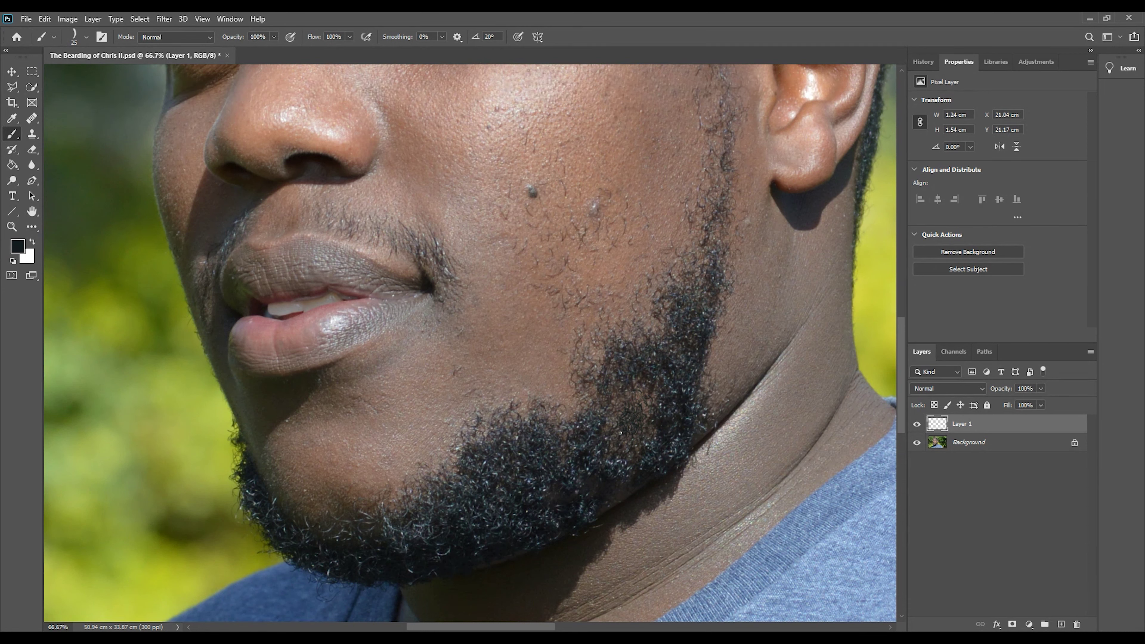
pyautogui.moveTo(640, 398); pyautogui.dragTo(634, 392)
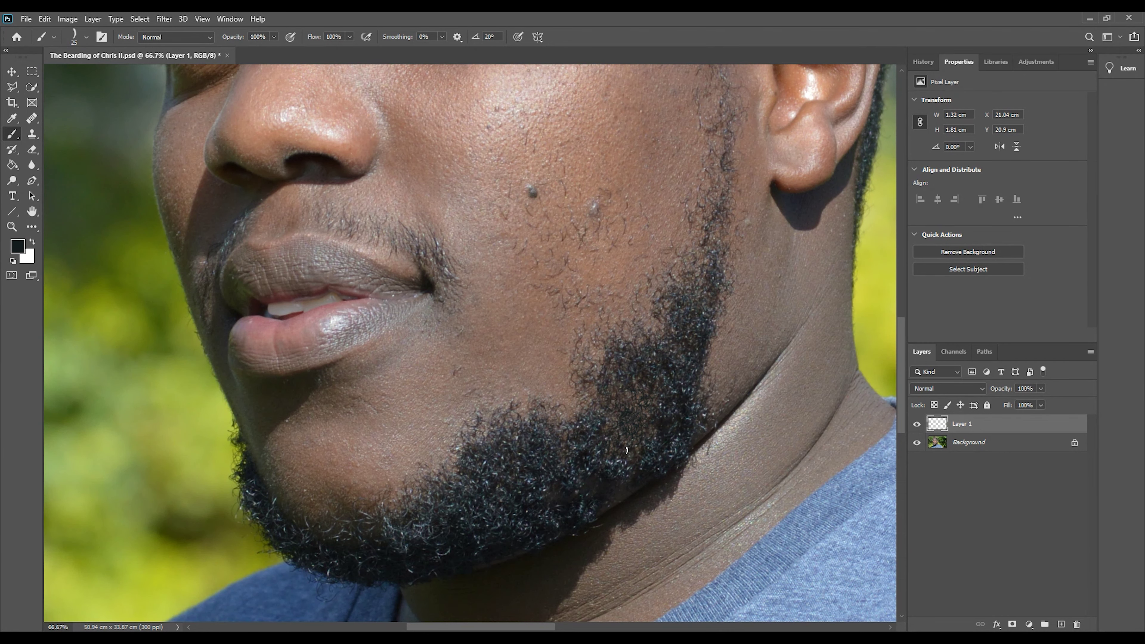
pyautogui.moveTo(626, 448)
pyautogui.mouseDown()
pyautogui.moveTo(622, 433)
pyautogui.moveTo(607, 504)
pyautogui.moveTo(660, 481)
pyautogui.mouseUp()
# Step: Thicken the beard with brushed hair along its upper cheek edge, up the sideburn beside the ear, and along the jaw
pyautogui.moveTo(572, 412)
pyautogui.mouseDown()
pyautogui.moveTo(547, 405)
pyautogui.moveTo(574, 387)
pyautogui.moveTo(564, 428)
pyautogui.moveTo(523, 408)
pyautogui.moveTo(591, 397)
pyautogui.moveTo(574, 374)
pyautogui.moveTo(594, 336)
pyautogui.moveTo(658, 331)
pyautogui.moveTo(659, 312)
pyautogui.moveTo(608, 315)
pyautogui.moveTo(583, 335)
pyautogui.moveTo(600, 346)
pyautogui.moveTo(579, 351)
pyautogui.moveTo(562, 378)
pyautogui.moveTo(538, 380)
pyautogui.moveTo(558, 390)
pyautogui.moveTo(532, 396)
pyautogui.moveTo(540, 403)
pyautogui.moveTo(520, 415)
pyautogui.moveTo(569, 382)
pyautogui.moveTo(555, 374)
pyautogui.moveTo(584, 365)
pyautogui.moveTo(565, 355)
pyautogui.moveTo(535, 399)
pyautogui.moveTo(592, 395)
pyautogui.moveTo(657, 287)
pyautogui.moveTo(703, 260)
pyautogui.moveTo(611, 330)
pyautogui.moveTo(614, 365)
pyautogui.moveTo(648, 408)
pyautogui.mouseUp()
pyautogui.moveTo(696, 246)
pyautogui.mouseDown()
pyautogui.moveTo(698, 210)
pyautogui.moveTo(730, 298)
pyautogui.moveTo(709, 404)
pyautogui.moveTo(735, 291)
pyautogui.moveTo(712, 393)
pyautogui.moveTo(716, 433)
pyautogui.moveTo(735, 280)
pyautogui.moveTo(690, 228)
pyautogui.moveTo(715, 250)
pyautogui.moveTo(579, 415)
pyautogui.mouseUp()
pyautogui.press('space')
pyautogui.moveTo(721, 227); pyautogui.dragTo(693, 370)
pyautogui.moveTo(692, 327)
pyautogui.mouseDown()
pyautogui.moveTo(703, 383)
pyautogui.moveTo(682, 316)
pyautogui.moveTo(708, 302)
pyautogui.moveTo(708, 266)
pyautogui.moveTo(684, 243)
pyautogui.moveTo(687, 203)
pyautogui.moveTo(717, 232)
pyautogui.moveTo(689, 167)
pyautogui.moveTo(708, 176)
pyautogui.moveTo(694, 189)
pyautogui.moveTo(680, 122)
pyautogui.moveTo(662, 379)
pyautogui.moveTo(625, 462)
pyautogui.mouseUp()
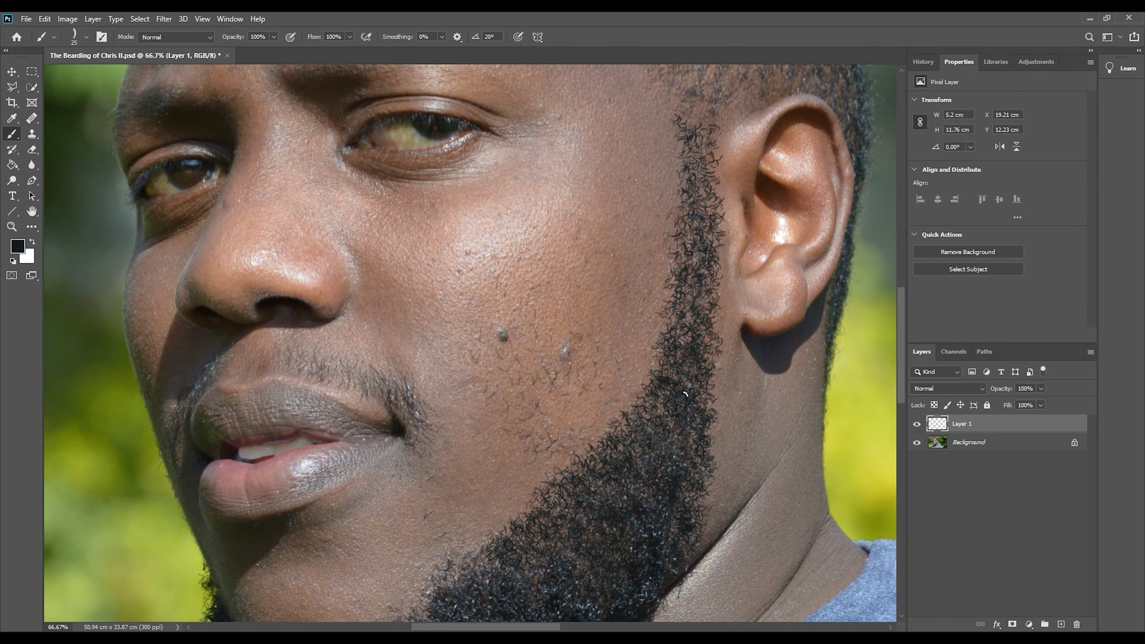
pyautogui.hotkey('ctrl', '-')
pyautogui.hotkey('ctrl', '-')
pyautogui.moveTo(447, 478); pyautogui.dragTo(556, 435)
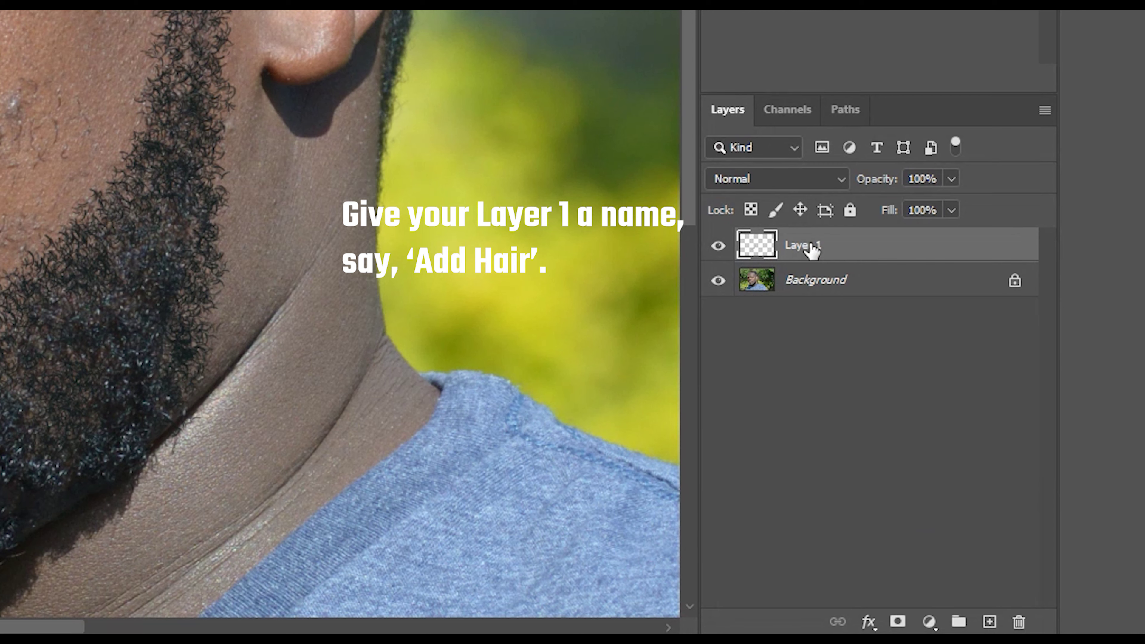
# Step: Rename Layer 1 as Add Hair
pyautogui.doubleClick(811, 246)
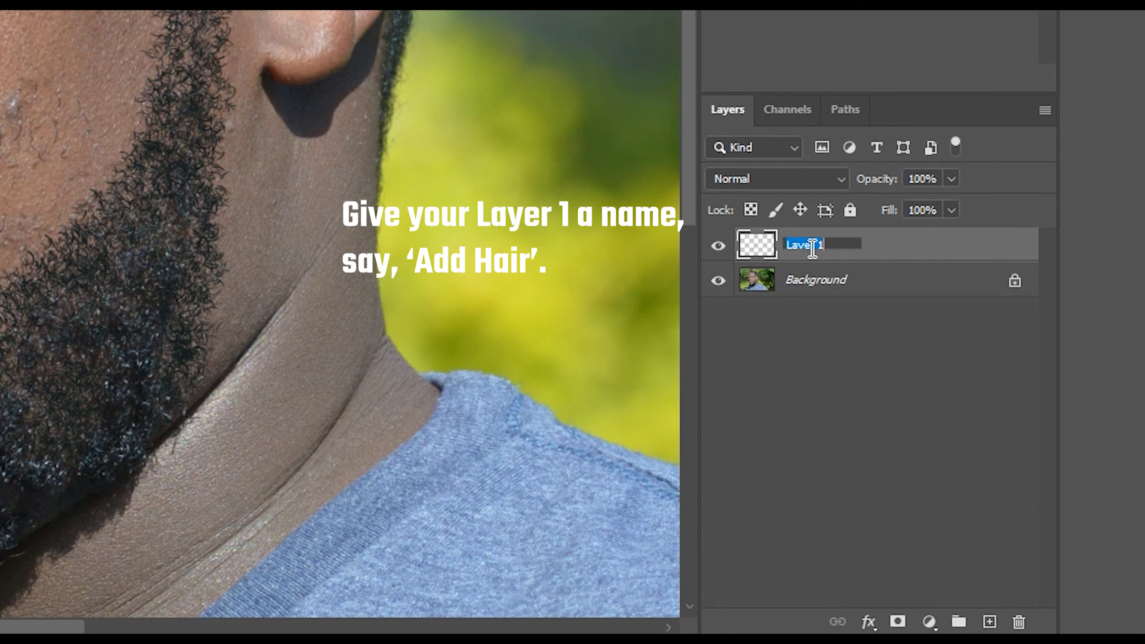
pyautogui.write('Add Hair')
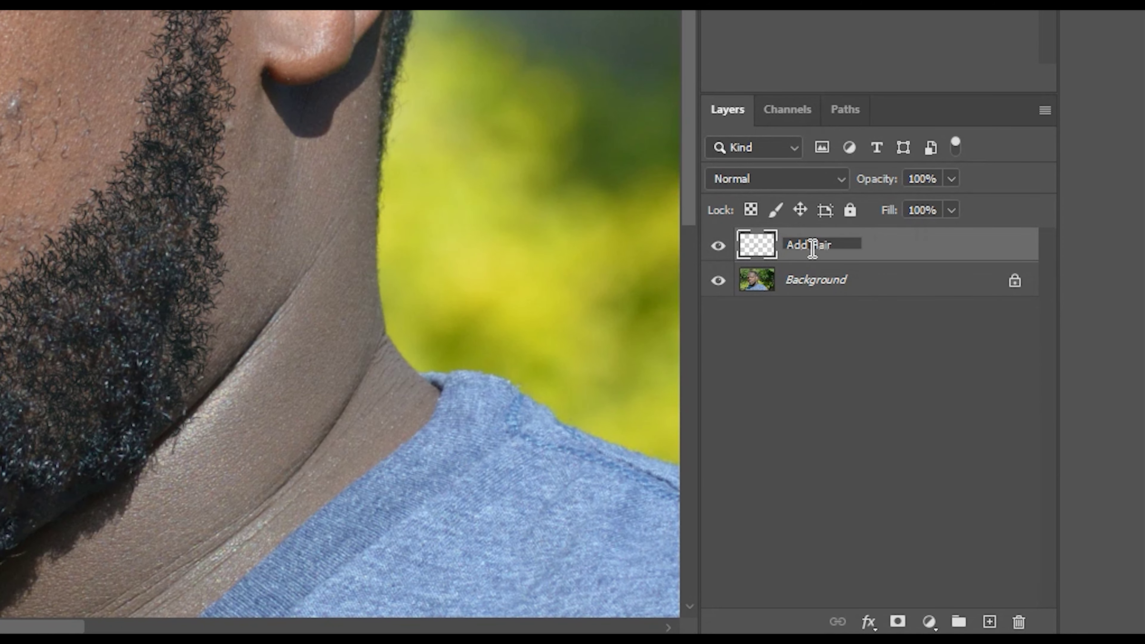
pyautogui.press('Return')
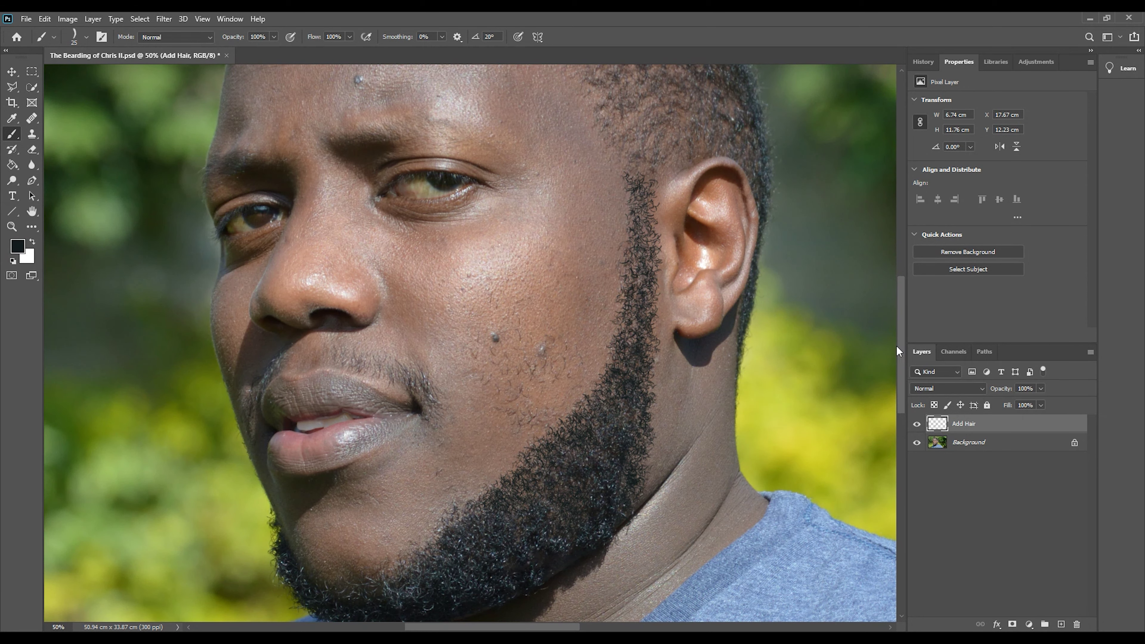
# Step: Compare the portrait with and without the painted beard by toggling the Add Hair layer's visibility
pyautogui.moveTo(900, 352); pyautogui.dragTo(901, 334)
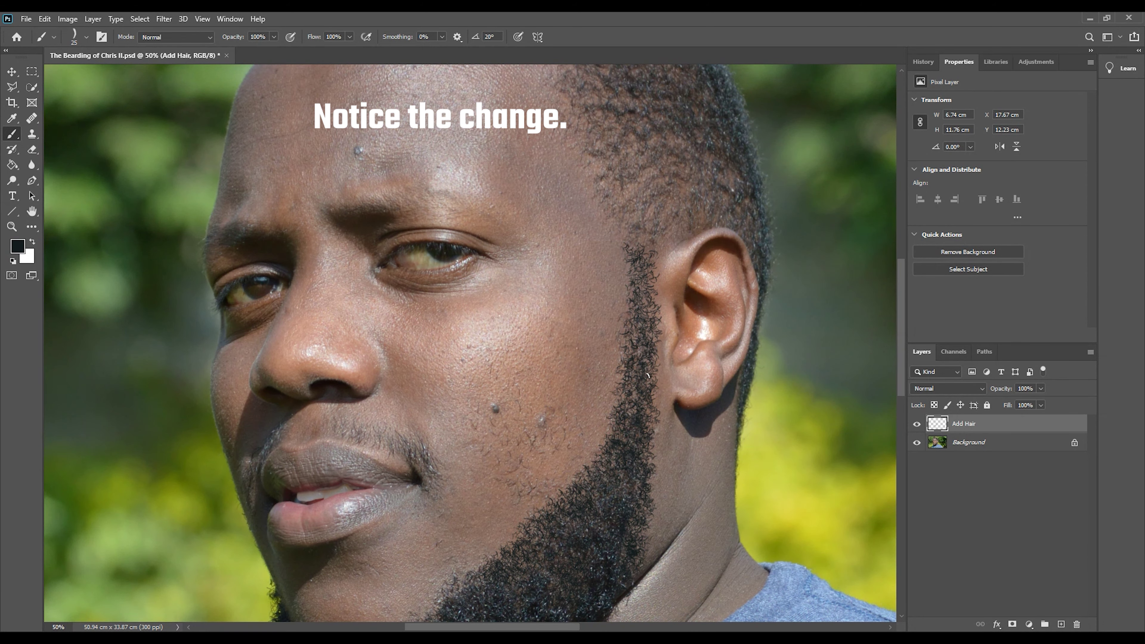
pyautogui.click(917, 424)
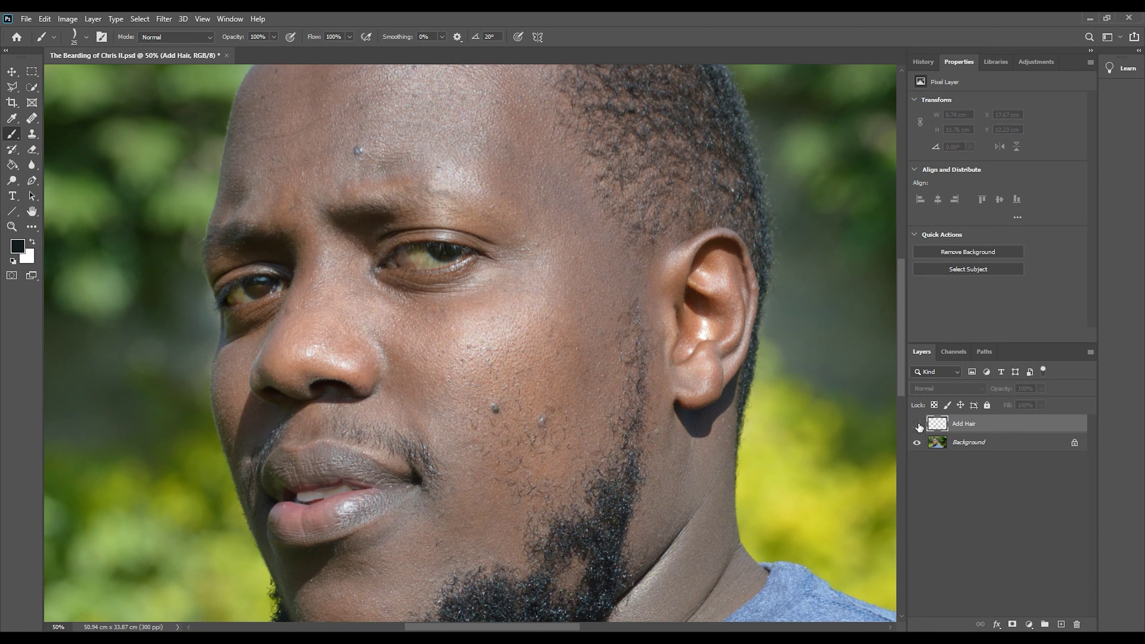
pyautogui.click(916, 423)
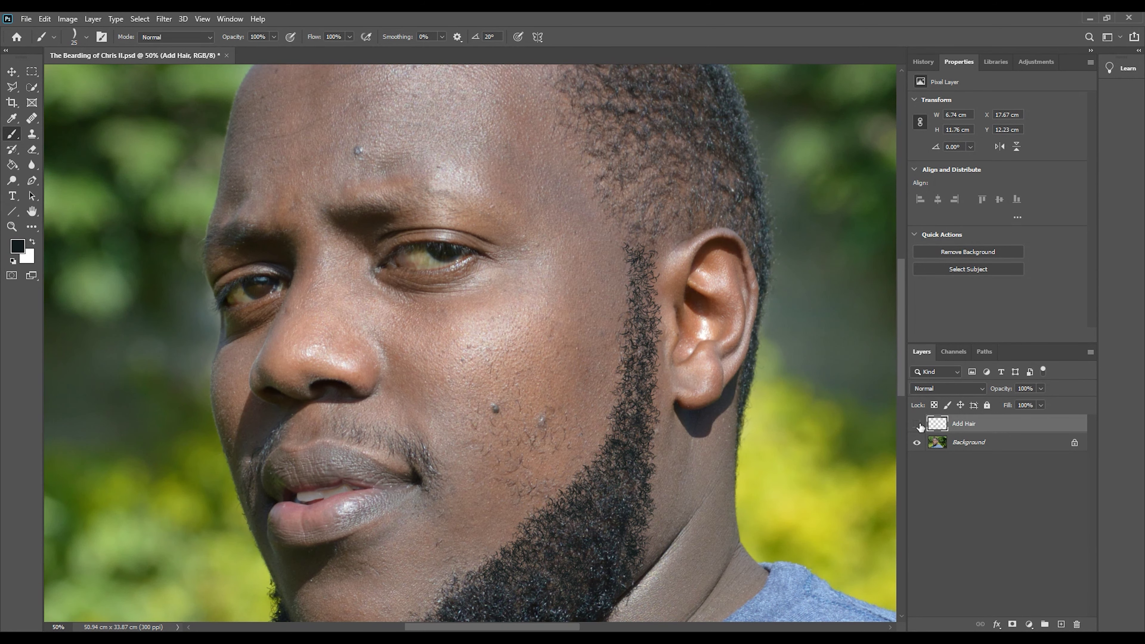
pyautogui.click(917, 424)
pyautogui.click(917, 424)
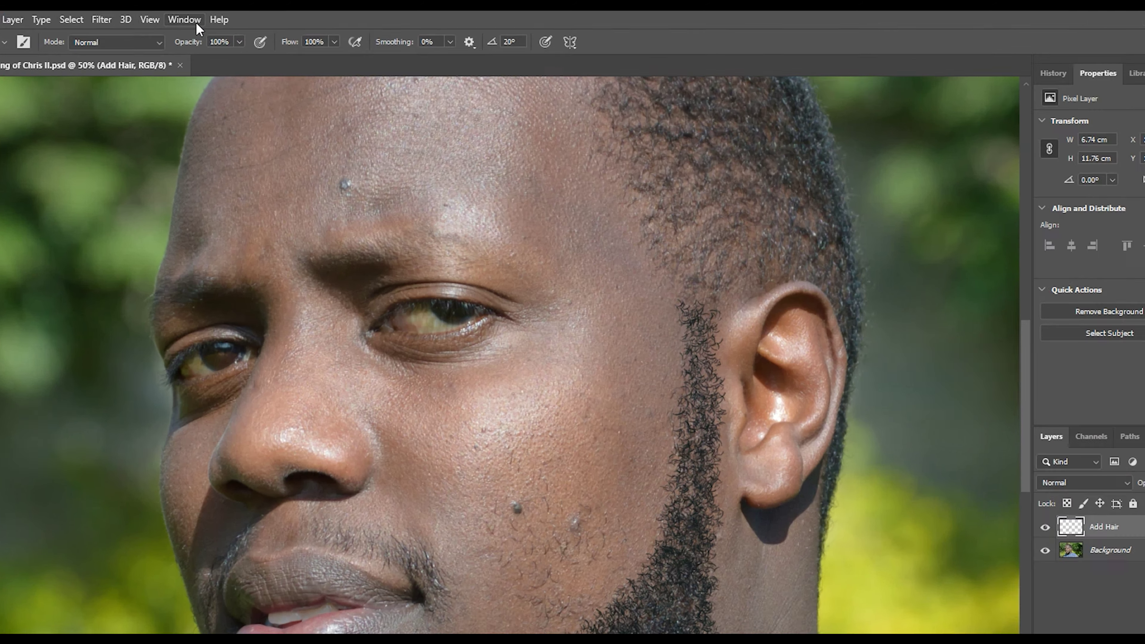
# Step: Save the tuned brush as a new preset named Beard Brush 2 with Include Tool Settings enabled
pyautogui.click(230, 19)
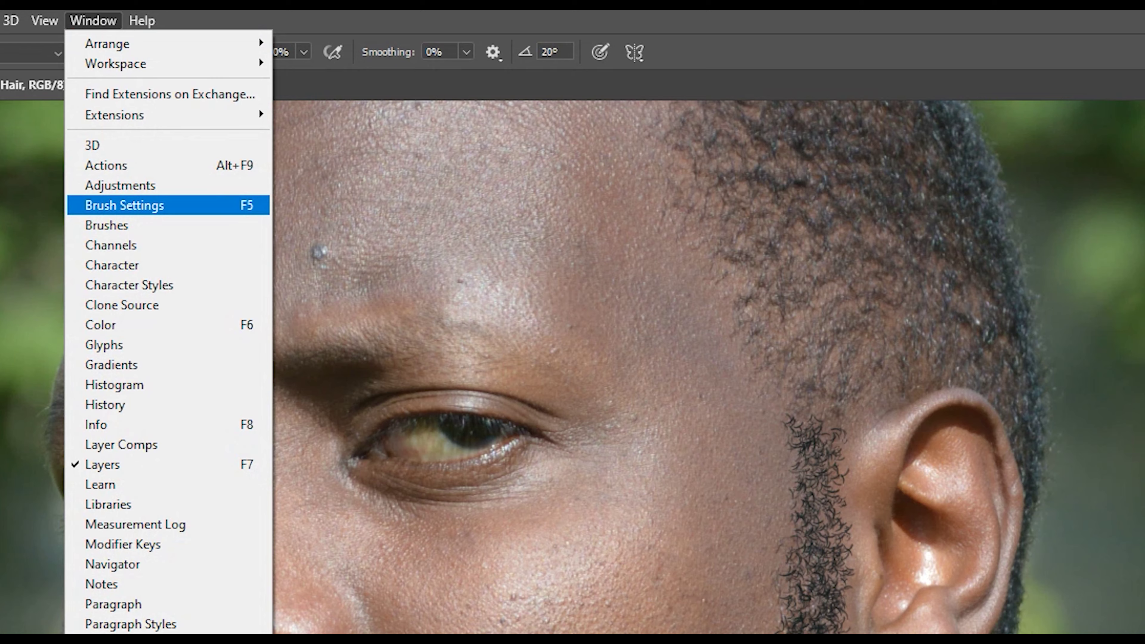
pyautogui.click(147, 205)
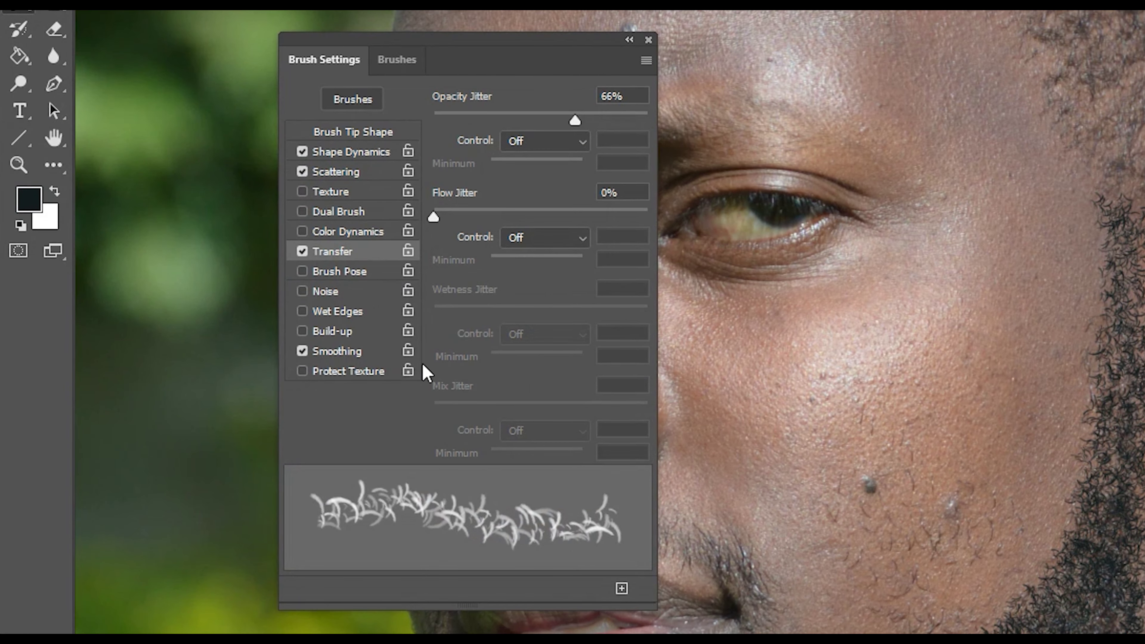
pyautogui.click(621, 587)
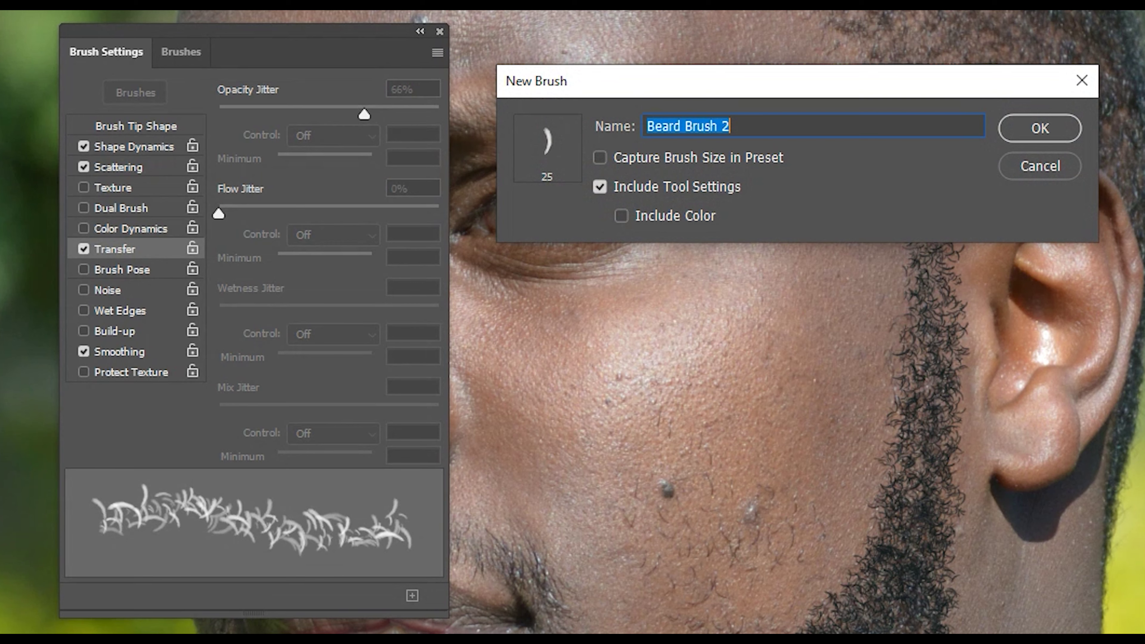
pyautogui.click(600, 187)
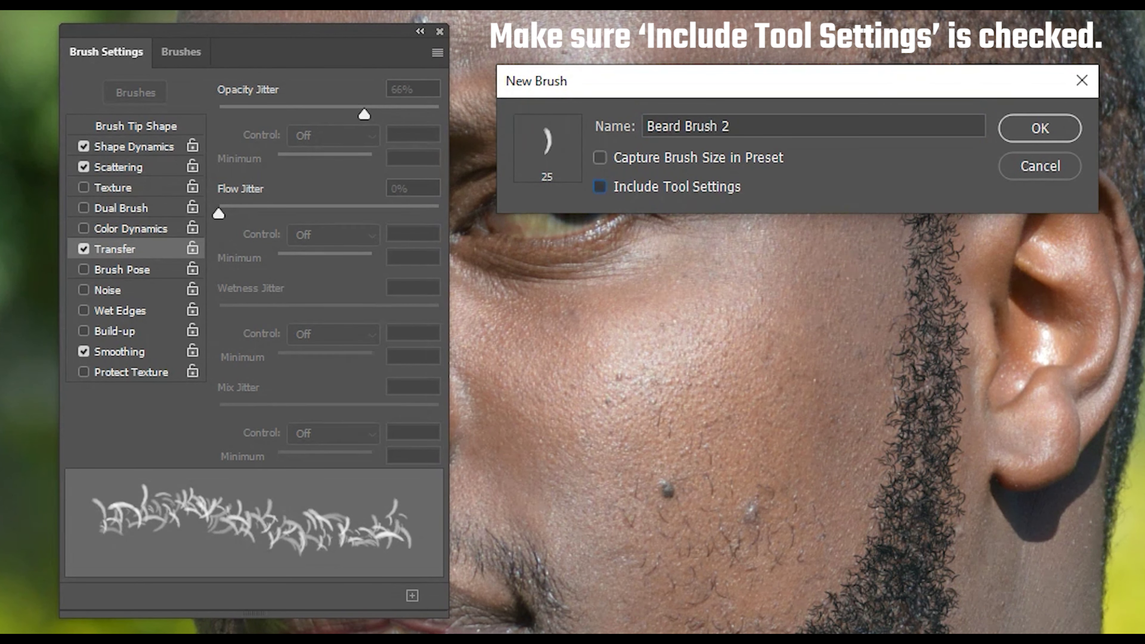
pyautogui.click(599, 187)
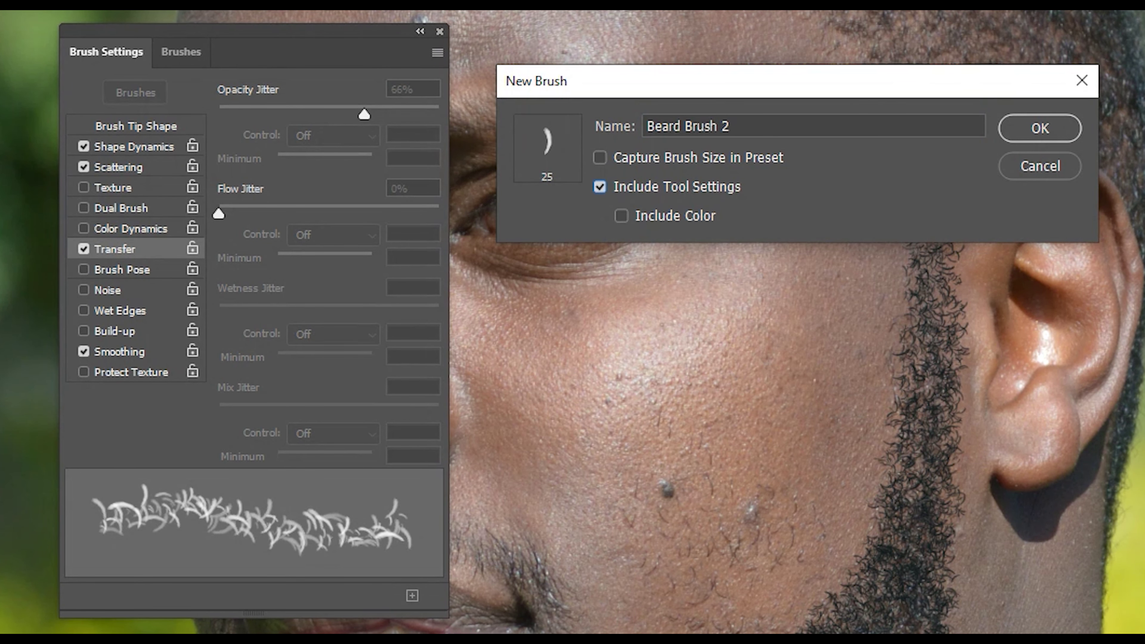
pyautogui.click(1040, 129)
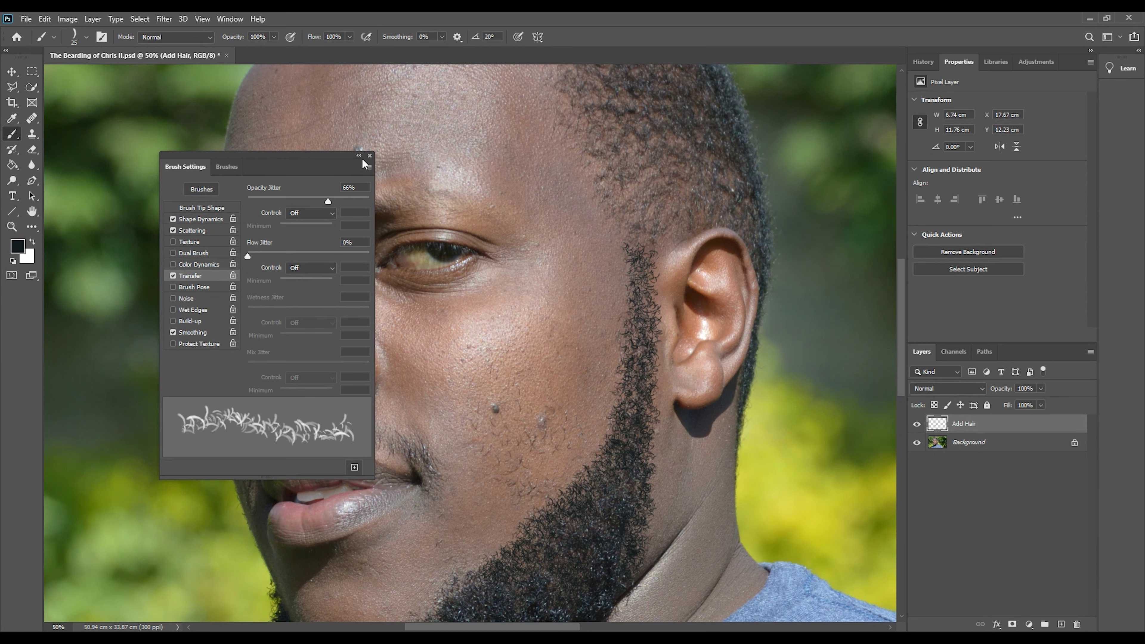
pyautogui.click(370, 155)
# Step: Add a Solid Color fill layer in #131b1d above Add Hair and clip it to that layer
pyautogui.scroll(-2, 640, 312)
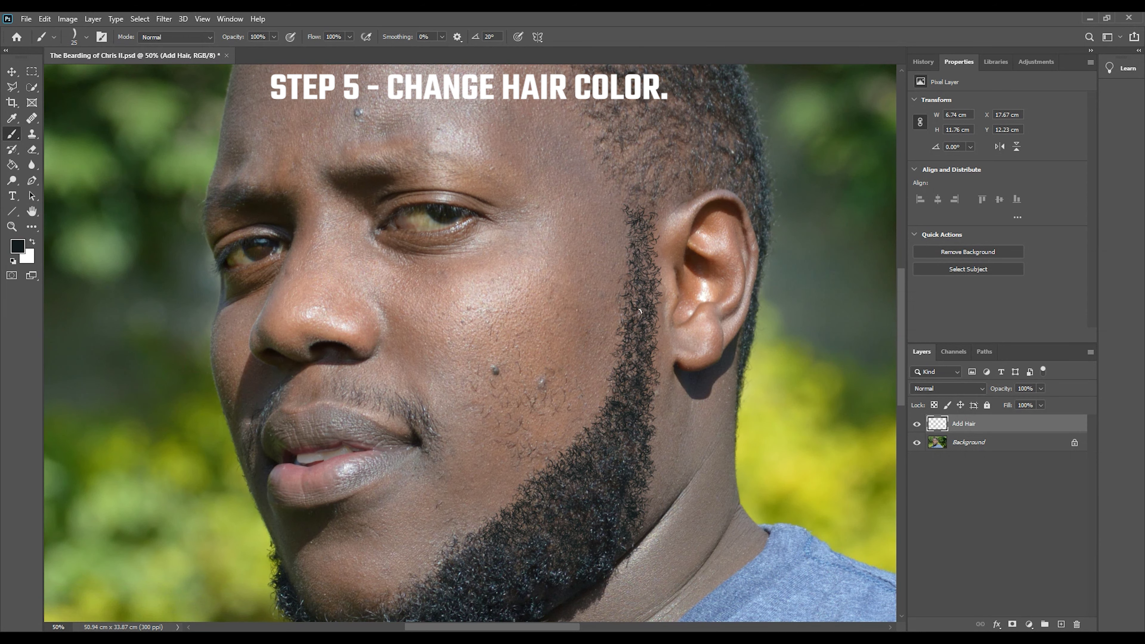
pyautogui.scroll(-4, 640, 311)
pyautogui.hotkey('ctrl', '+')
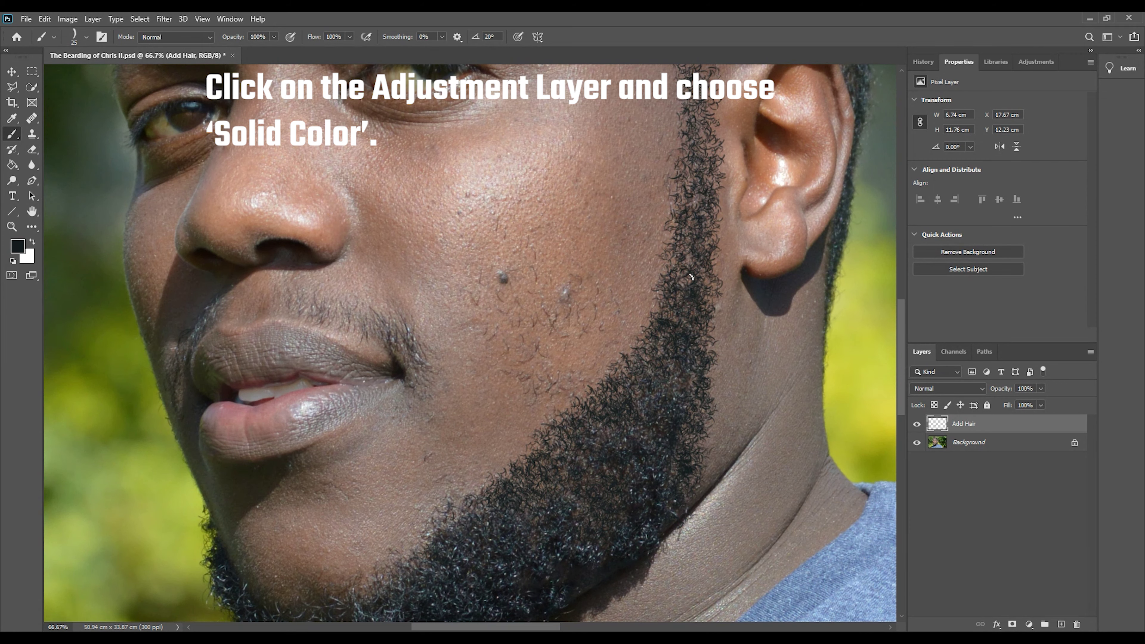
pyautogui.press('h')
pyautogui.moveTo(716, 248)
pyautogui.mouseDown()
pyautogui.moveTo(702, 276)
pyautogui.moveTo(694, 243)
pyautogui.mouseUp()
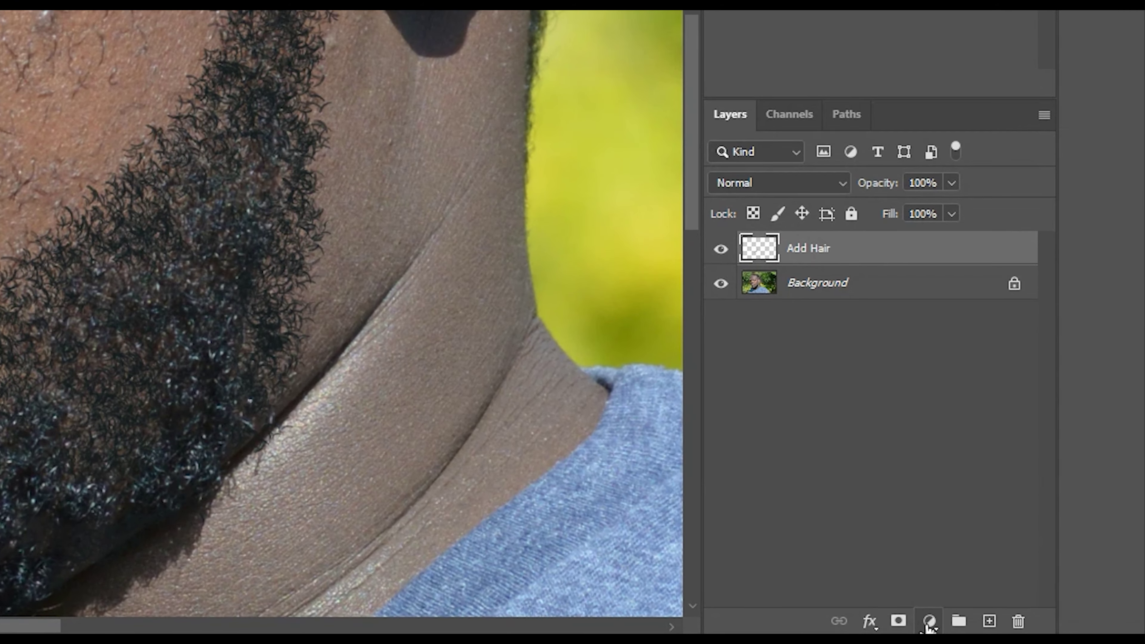
pyautogui.click(930, 621)
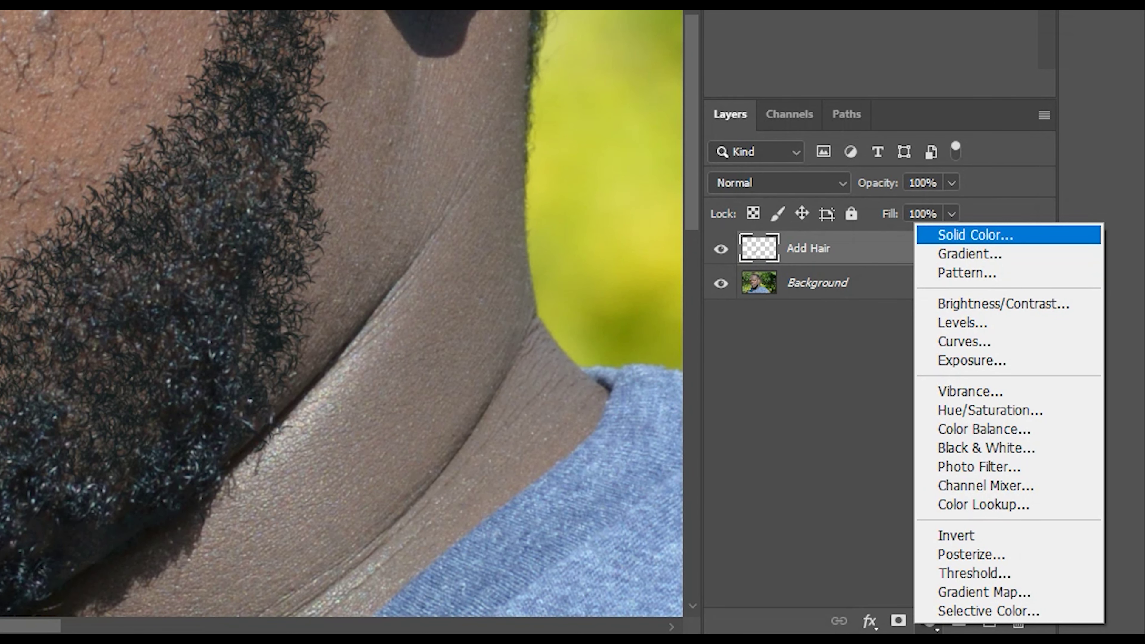
pyautogui.click(947, 236)
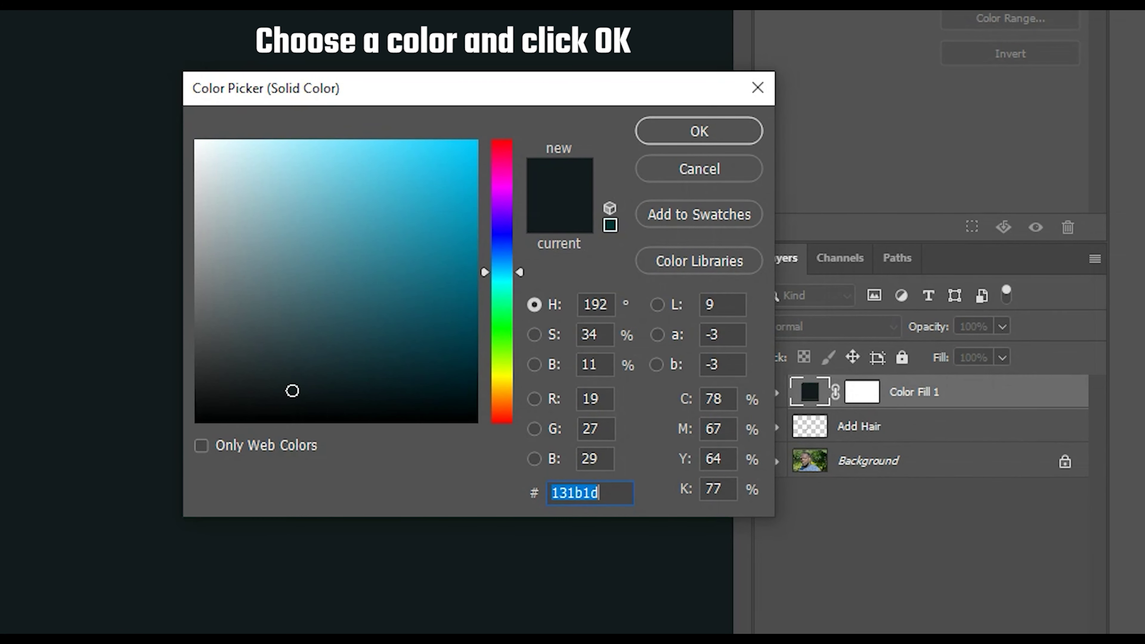
pyautogui.click(515, 280)
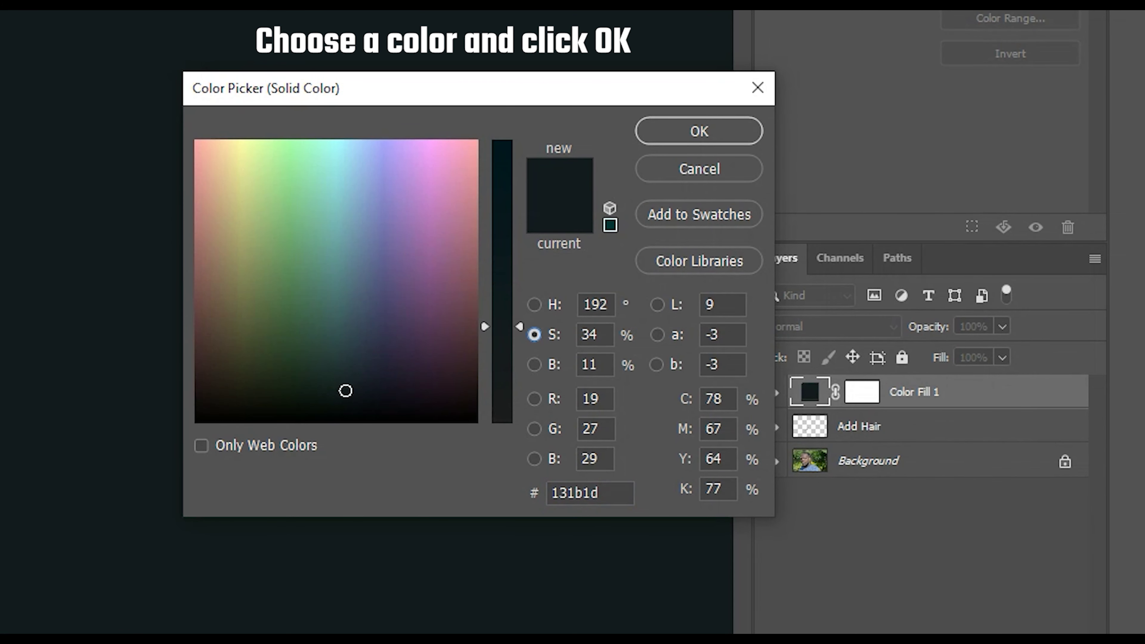
pyautogui.click(534, 364)
pyautogui.click(534, 305)
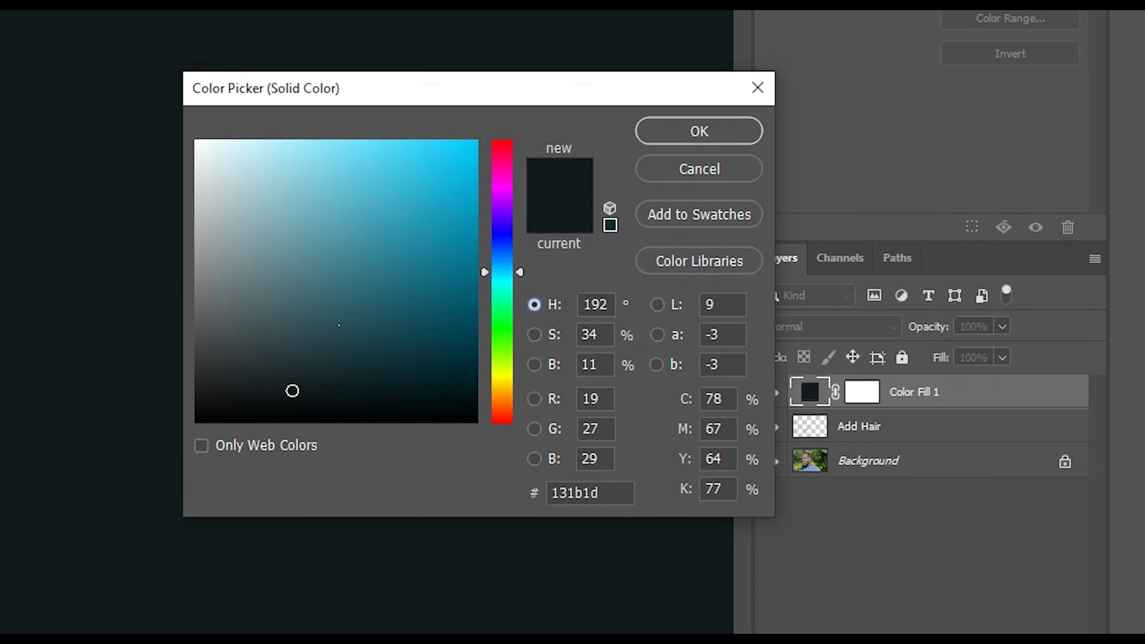
pyautogui.click(703, 135)
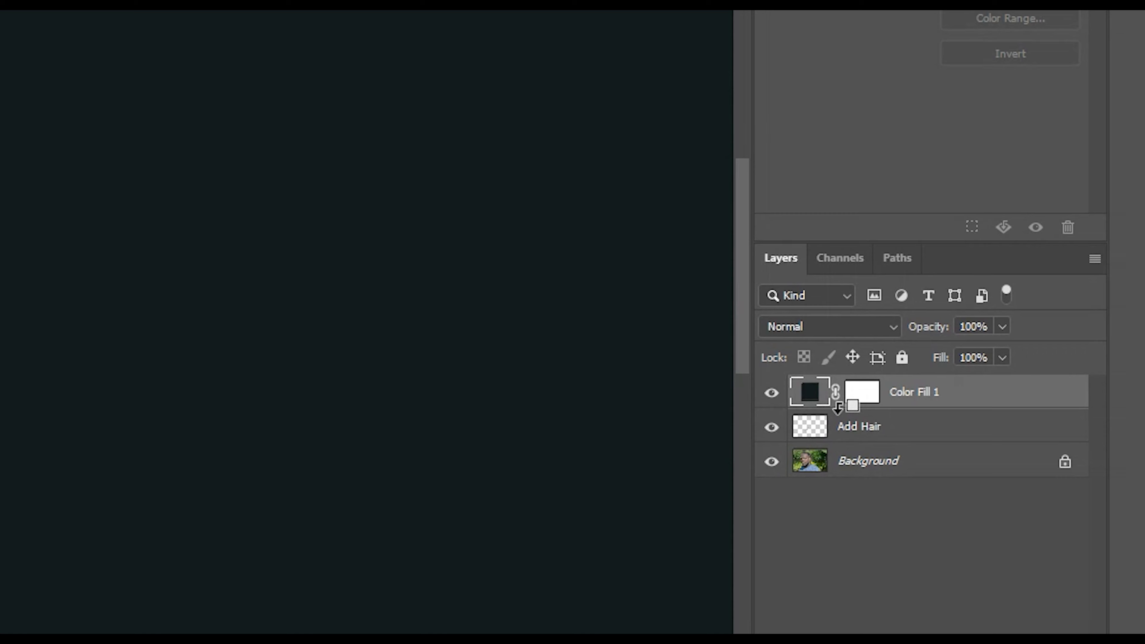
pyautogui.keyDown('alt'); pyautogui.click(836, 407); pyautogui.keyUp('alt')
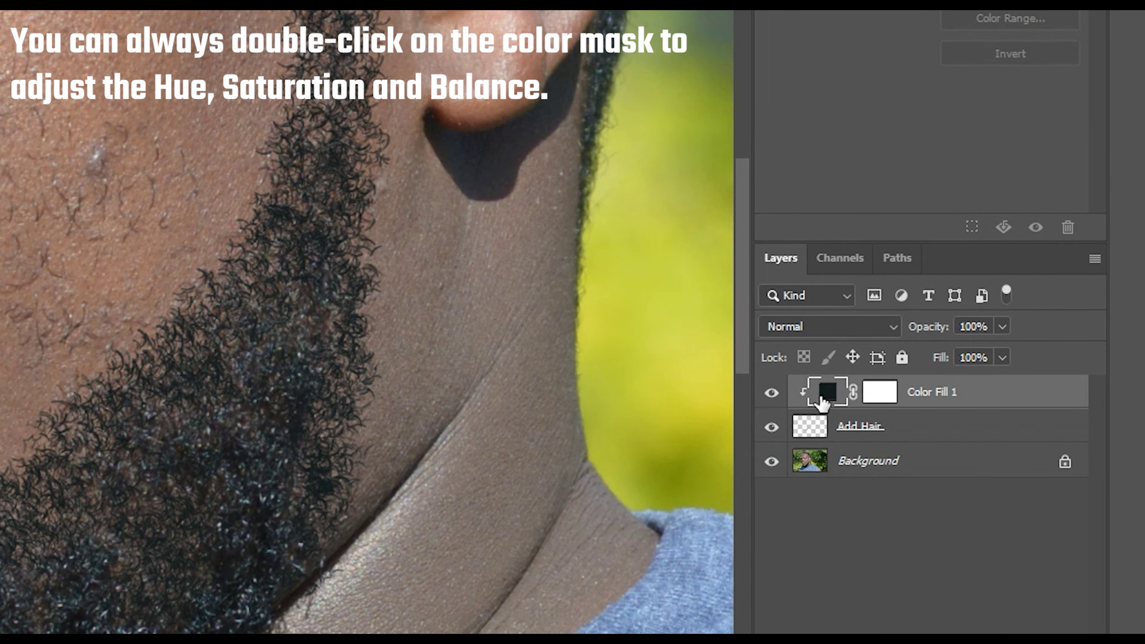
# Step: Review the clipped fill layer's color in the Color Picker by its hue, saturation and brightness
pyautogui.doubleClick(827, 391)
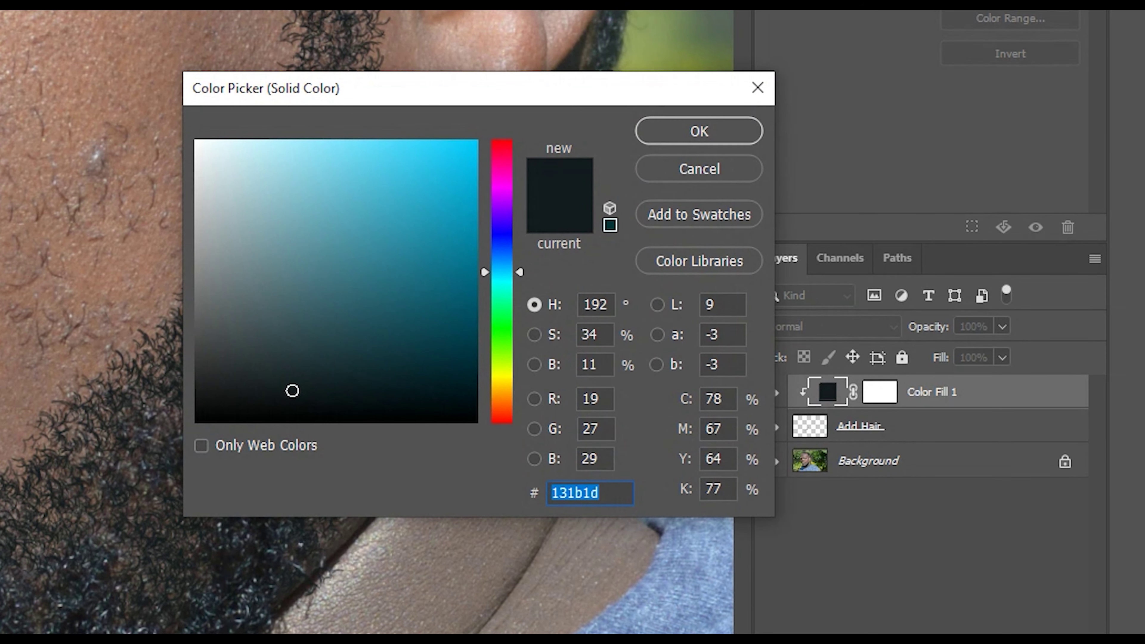
pyautogui.click(533, 335)
pyautogui.click(534, 304)
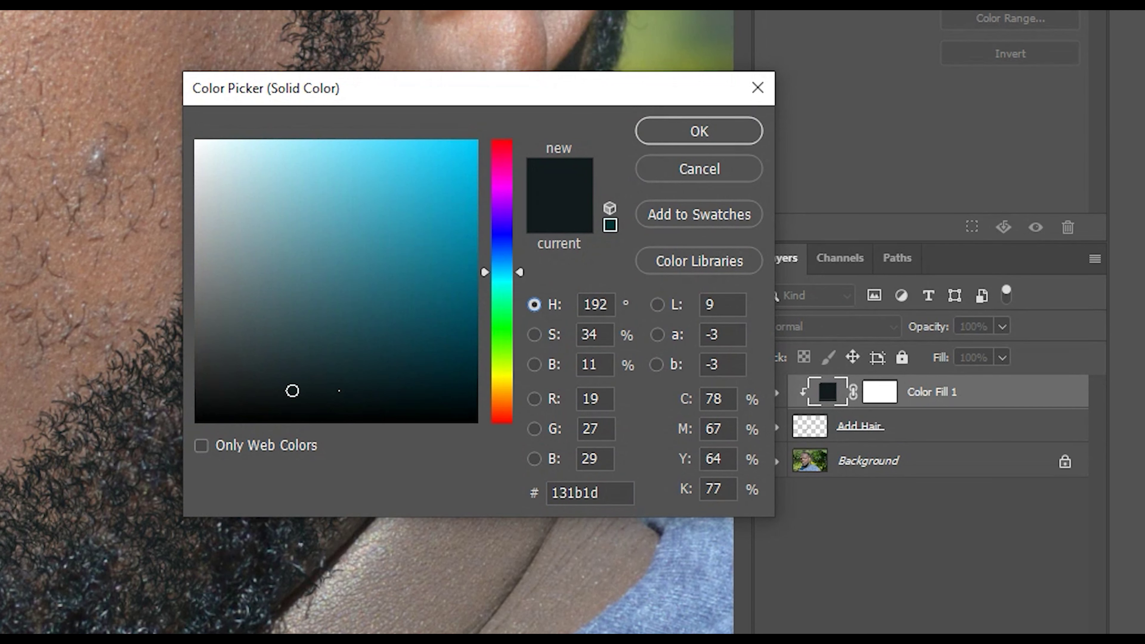
pyautogui.click(534, 334)
pyautogui.click(534, 364)
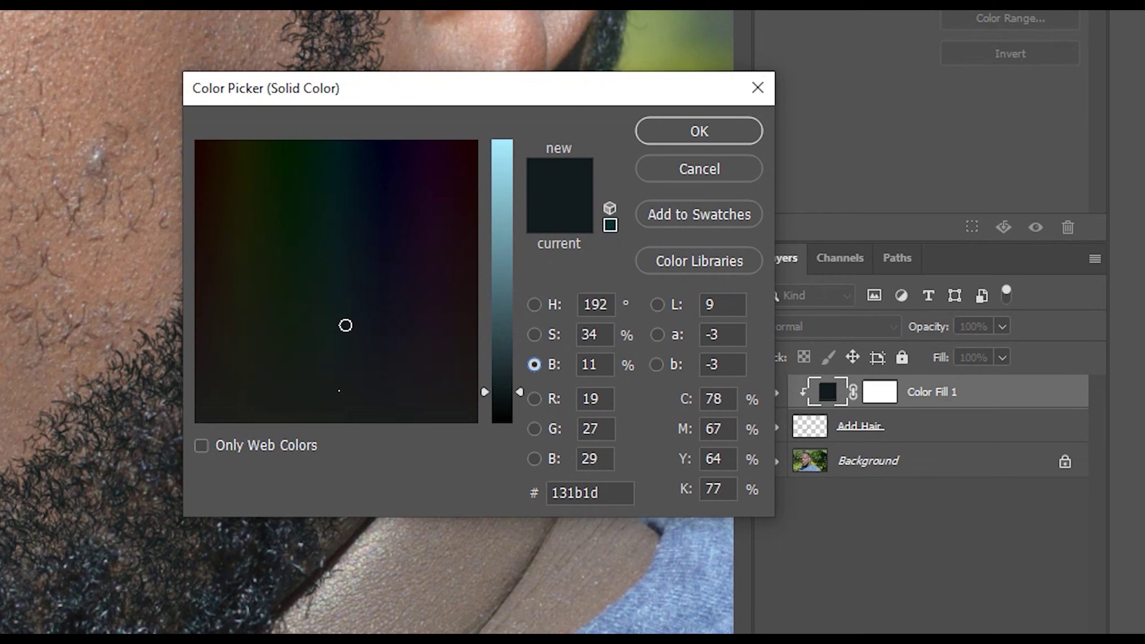
pyautogui.click(534, 305)
pyautogui.click(699, 132)
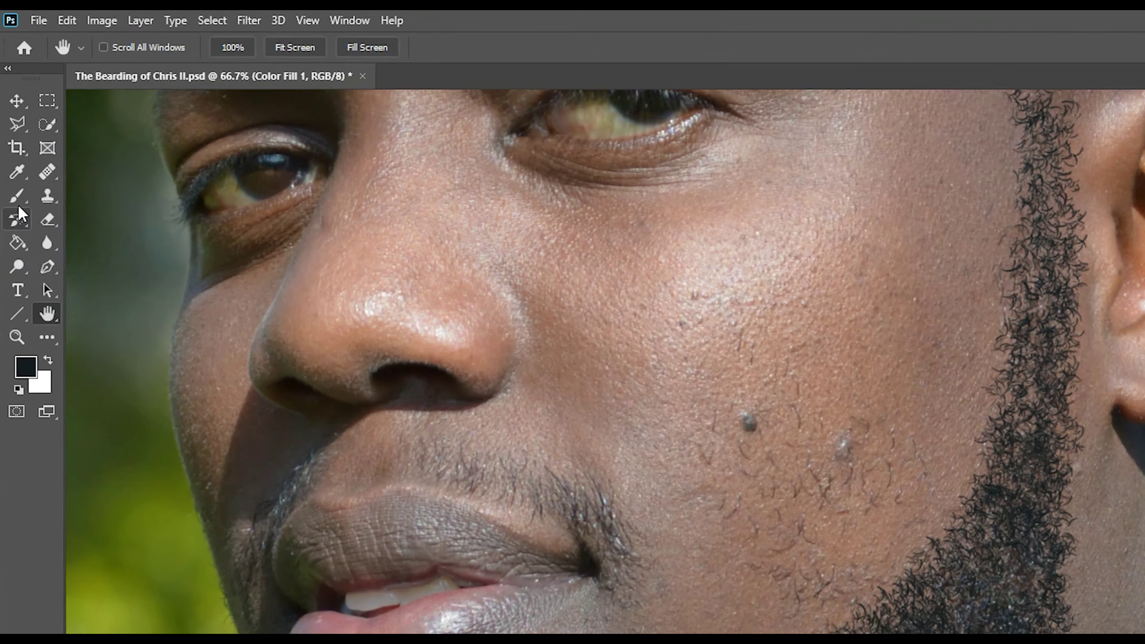
# Step: Switch to the Brush tool with the Soft Round preset from General Brushes
pyautogui.click(12, 132)
pyautogui.click(159, 55)
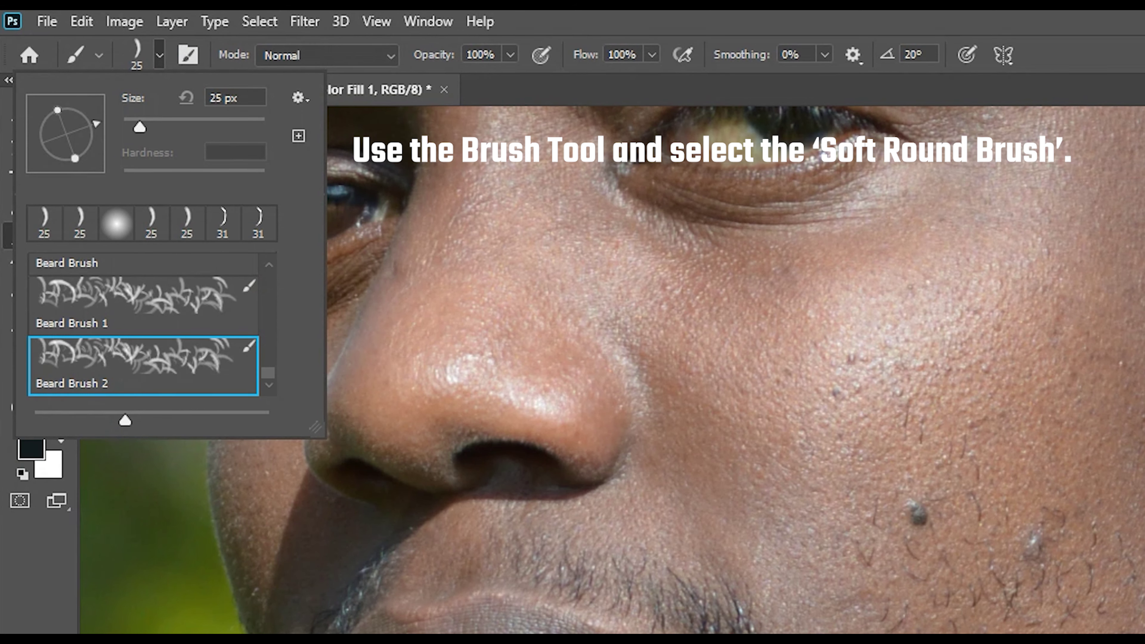
pyautogui.scroll(15, 143, 325)
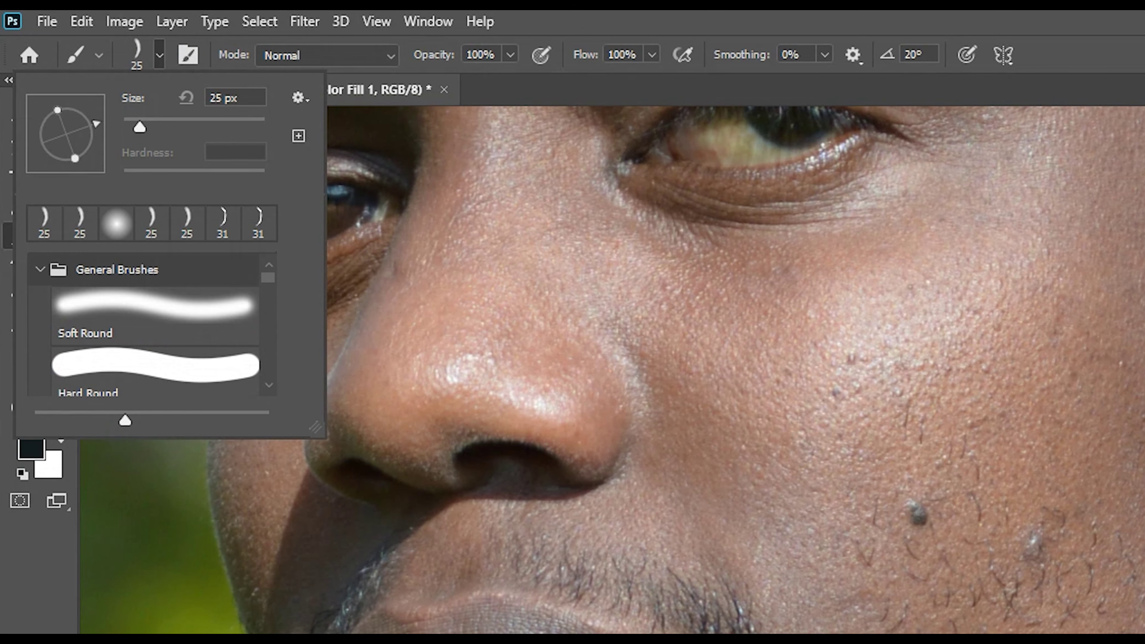
pyautogui.click(155, 315)
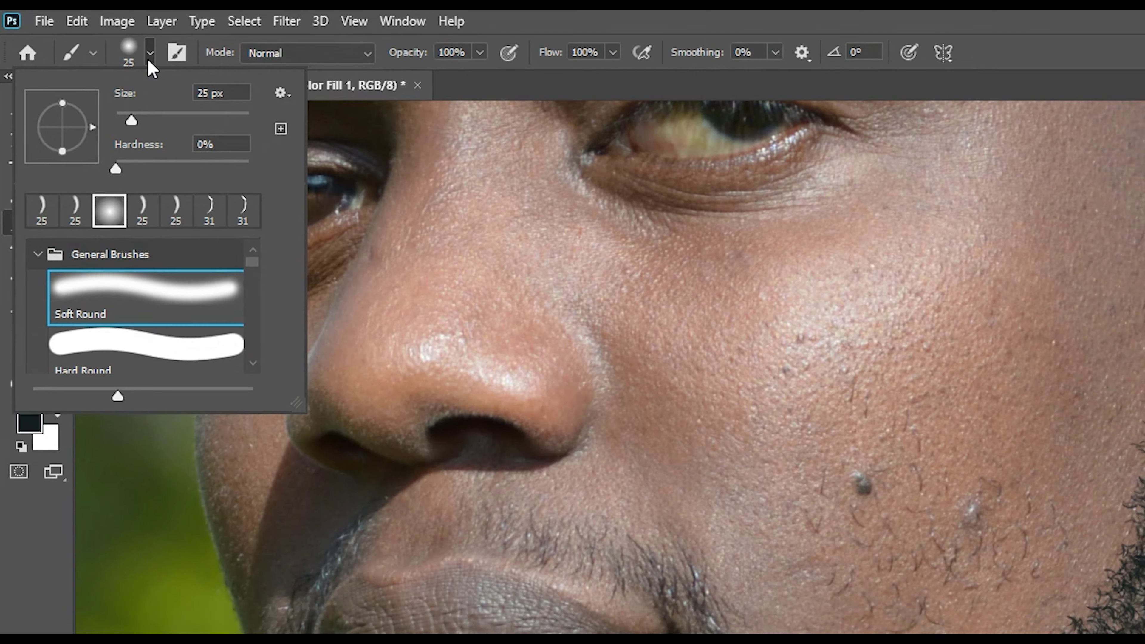
pyautogui.click(159, 55)
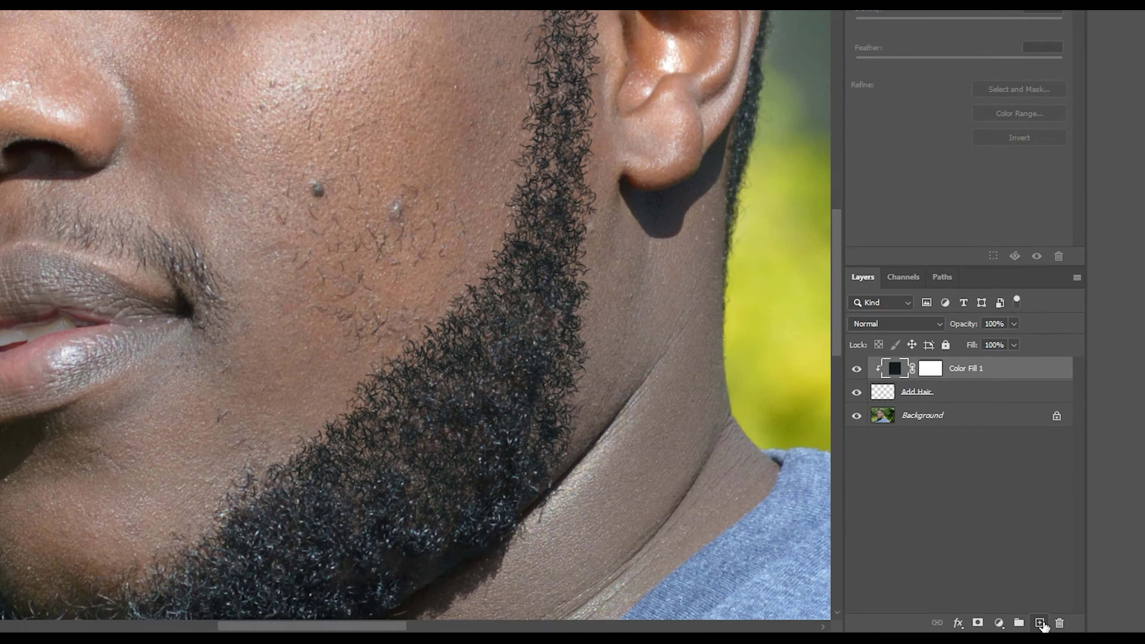
# Step: Add a new layer above Color Fill 1, clip it to the layers below, and name it Hair Color Change
pyautogui.click(1061, 624)
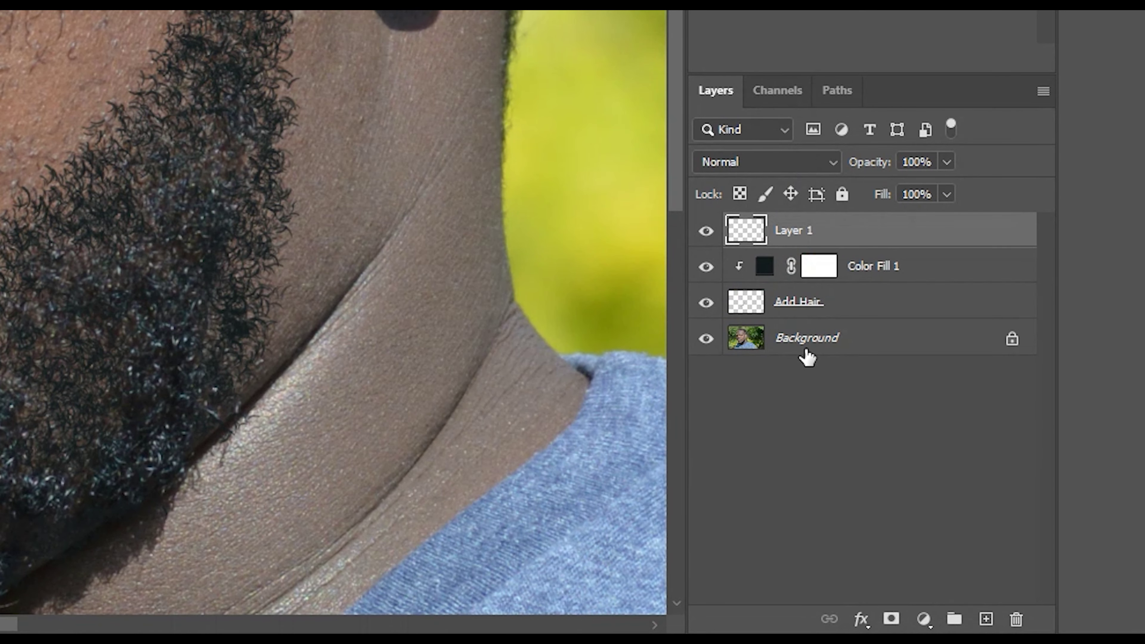
pyautogui.keyDown('alt'); pyautogui.click(766, 253); pyautogui.keyUp('alt')
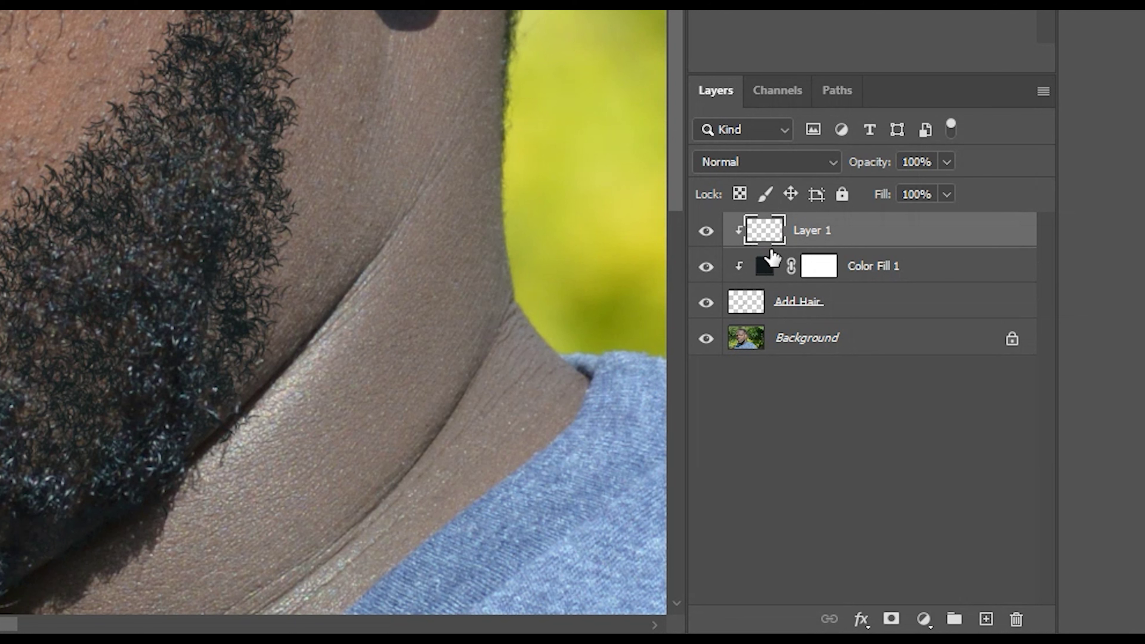
pyautogui.doubleClick(821, 232)
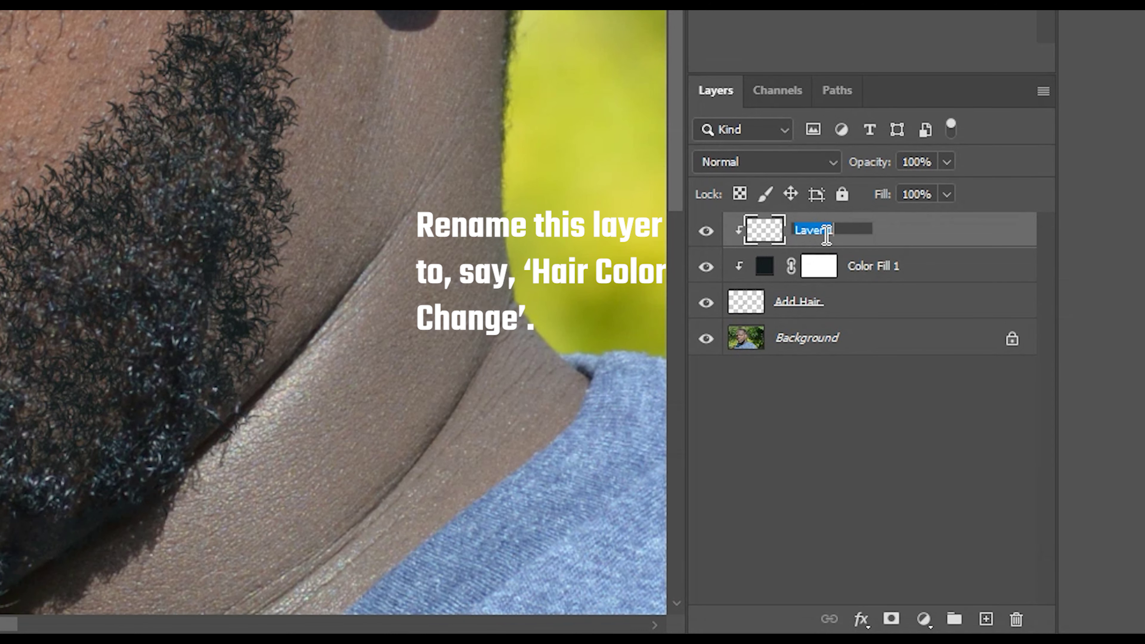
pyautogui.write('Ha')
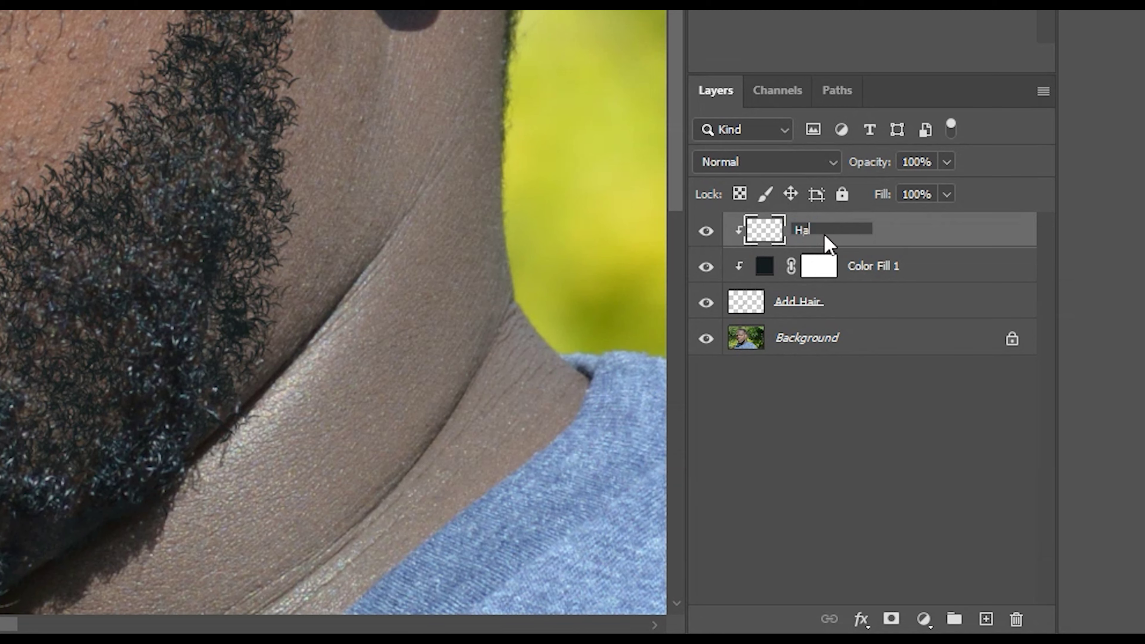
pyautogui.write('ir Color Change')
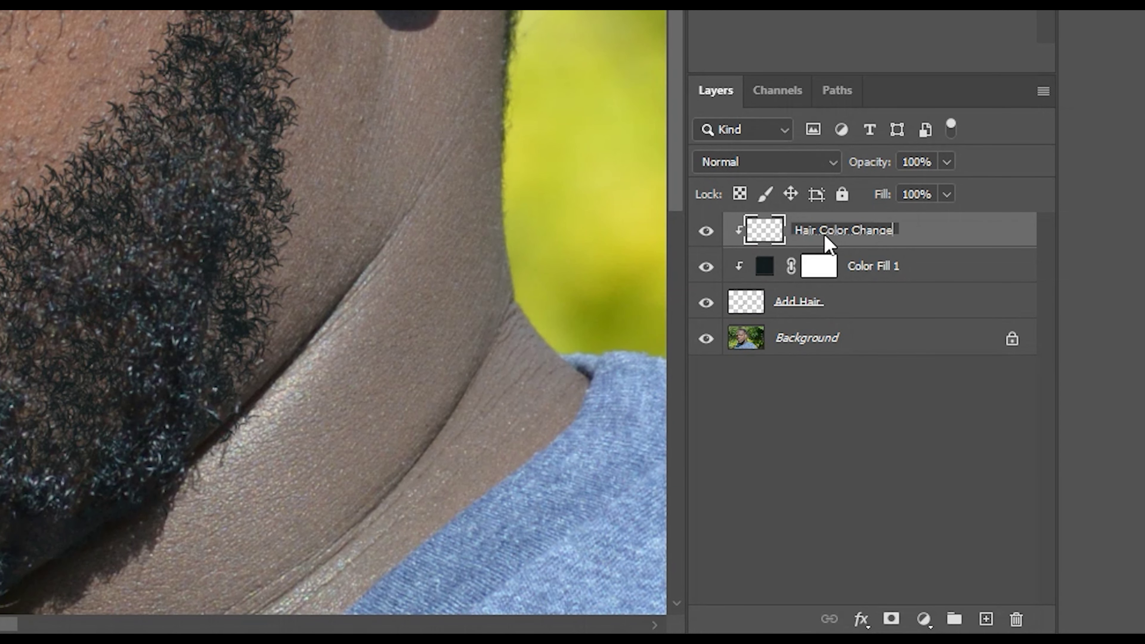
pyautogui.press('Return')
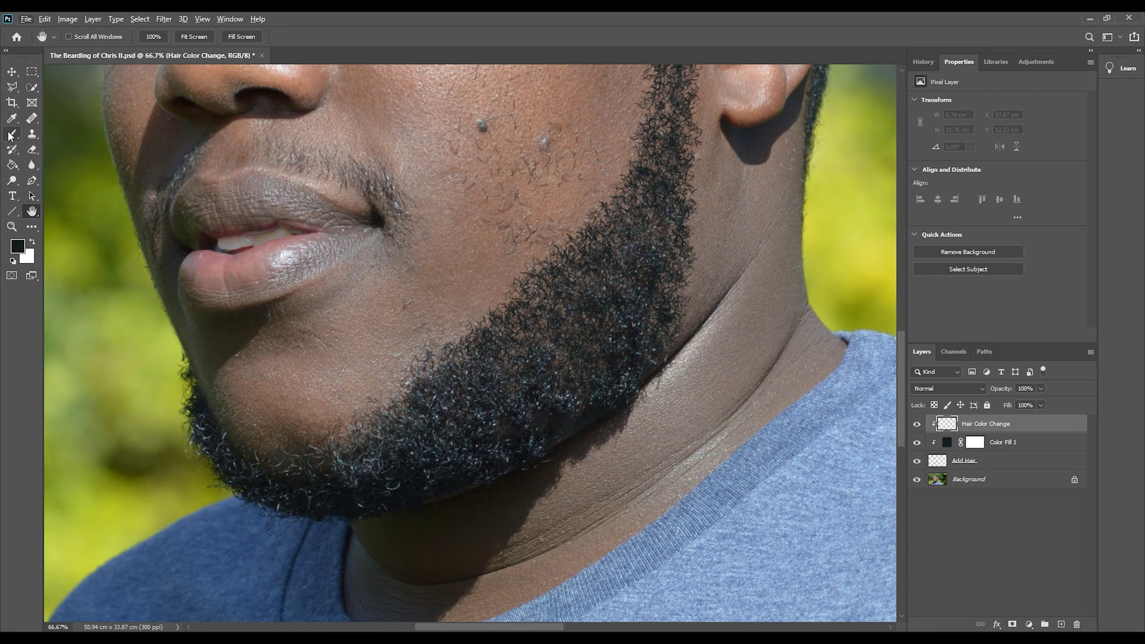
# Step: Sample a dark tone from the beard and paint it over the sideburn and jaw hair with a 40 px brush on Hair Color Change
pyautogui.click(12, 134)
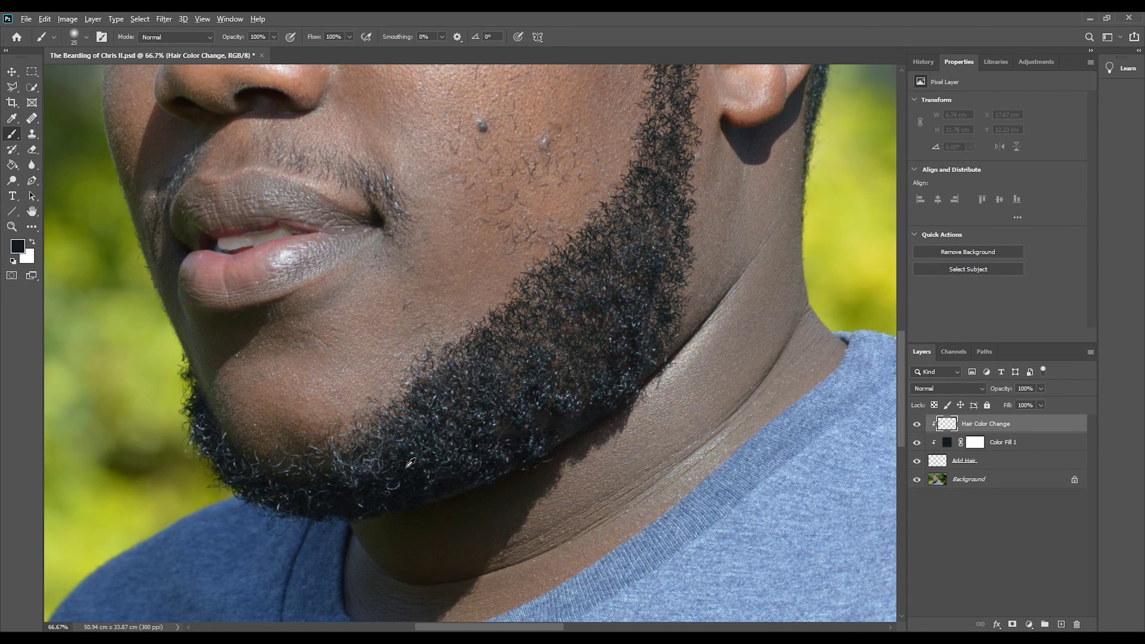
pyautogui.keyDown('alt'); pyautogui.click(407, 467); pyautogui.keyUp('alt')
pyautogui.moveTo(661, 129); pyautogui.dragTo(659, 334)
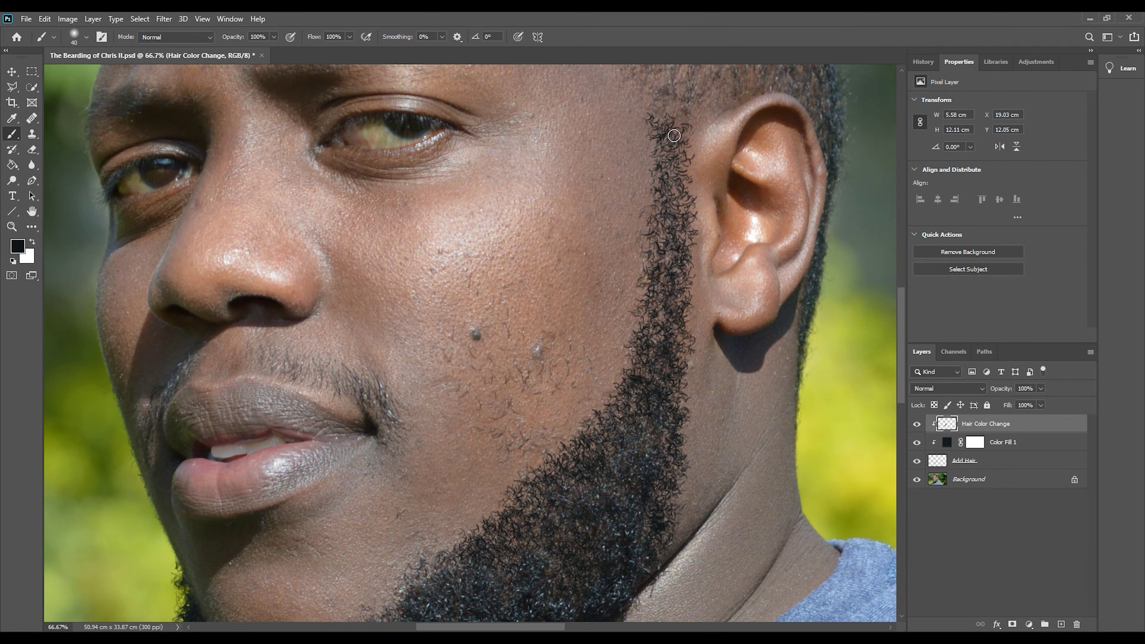
# Step: Compare the beard with and without the painted color by toggling the Hair Color Change layer's visibility
pyautogui.hotkey('ctrl', '-')
pyautogui.hotkey('ctrl', '-')
pyautogui.hotkey('ctrl', '+')
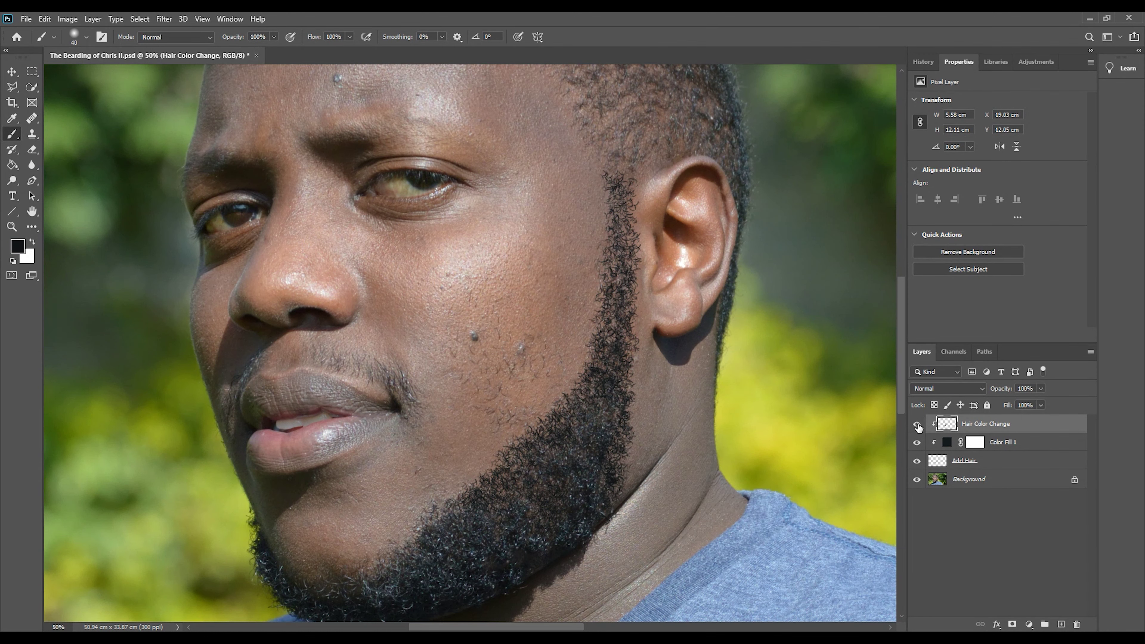
pyautogui.click(917, 424)
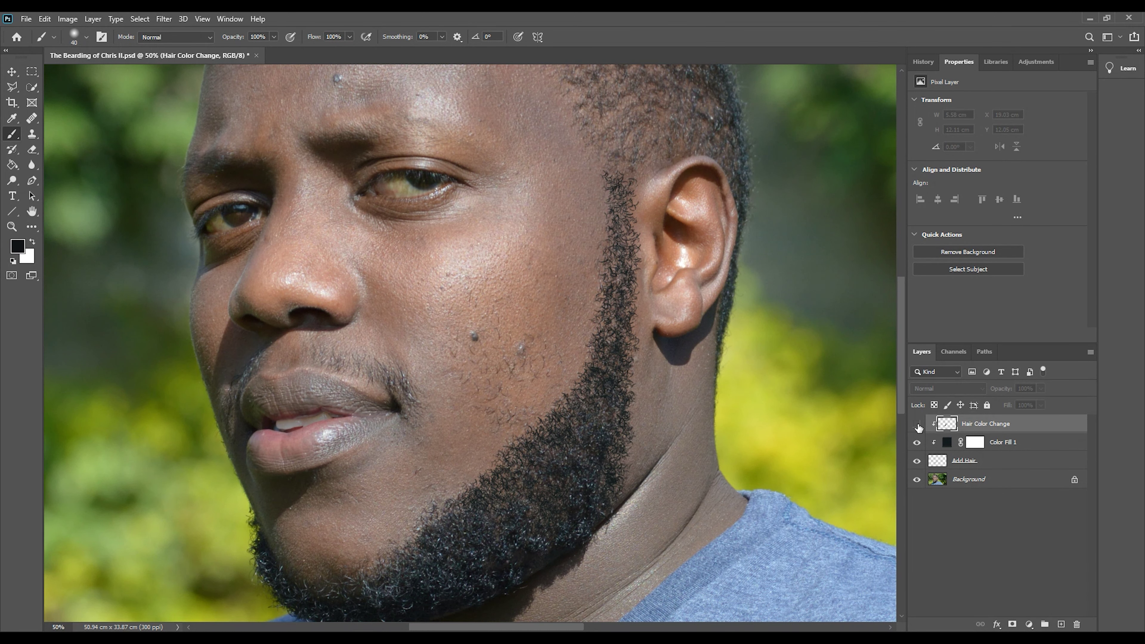
pyautogui.click(917, 424)
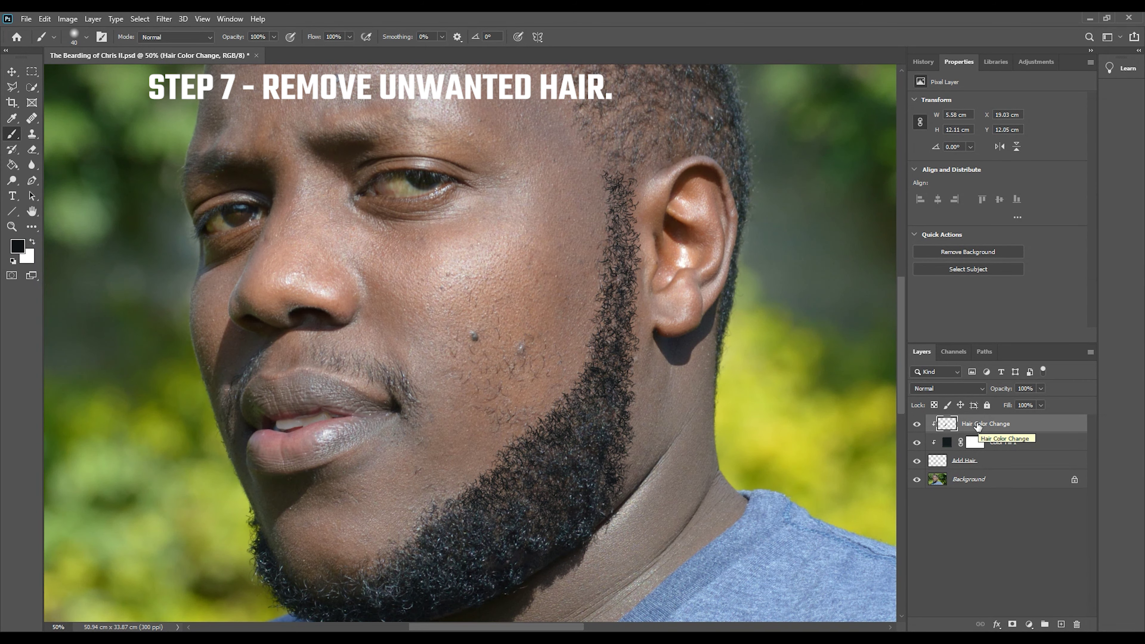
# Step: Create a new layer directly above Background and name it Remove Hair
pyautogui.click(969, 481)
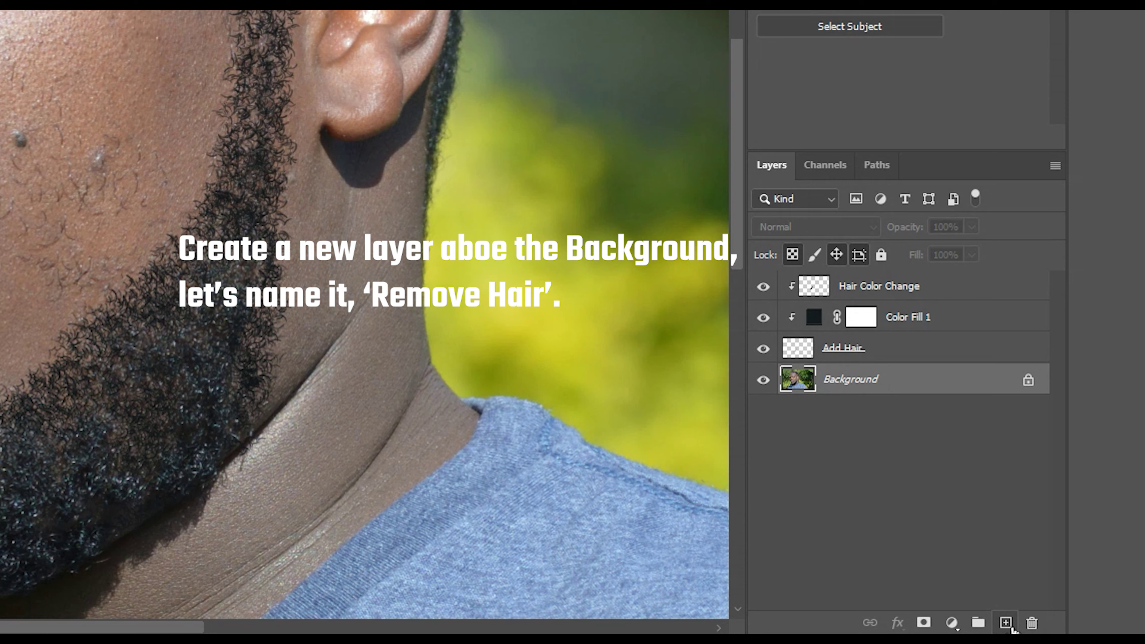
pyautogui.click(1061, 623)
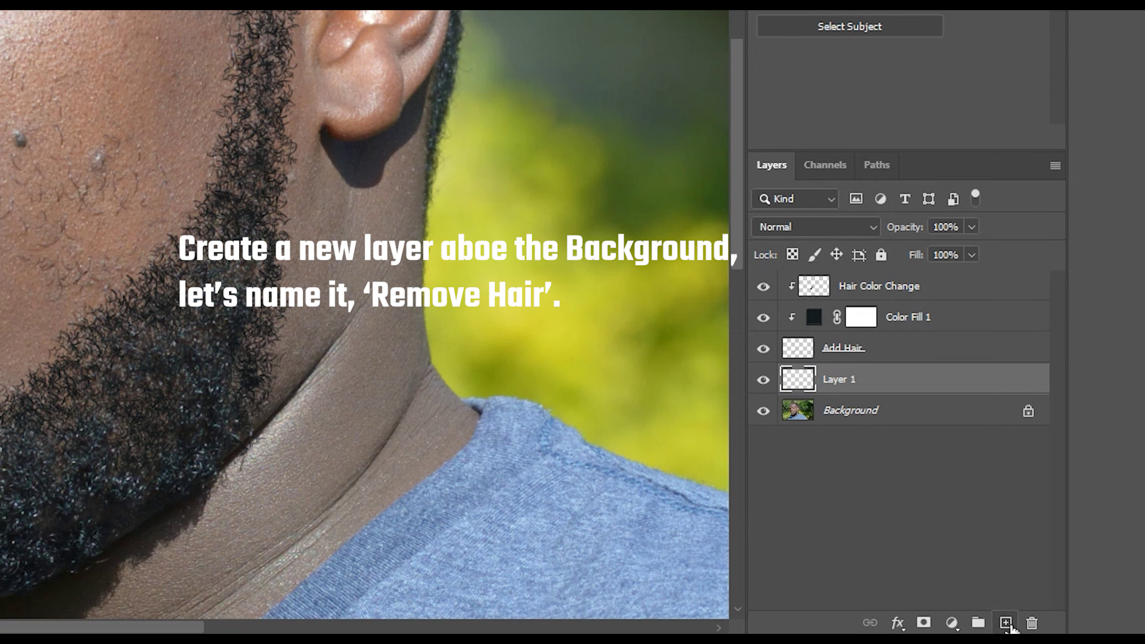
pyautogui.doubleClick(850, 382)
pyautogui.write('Remove ')
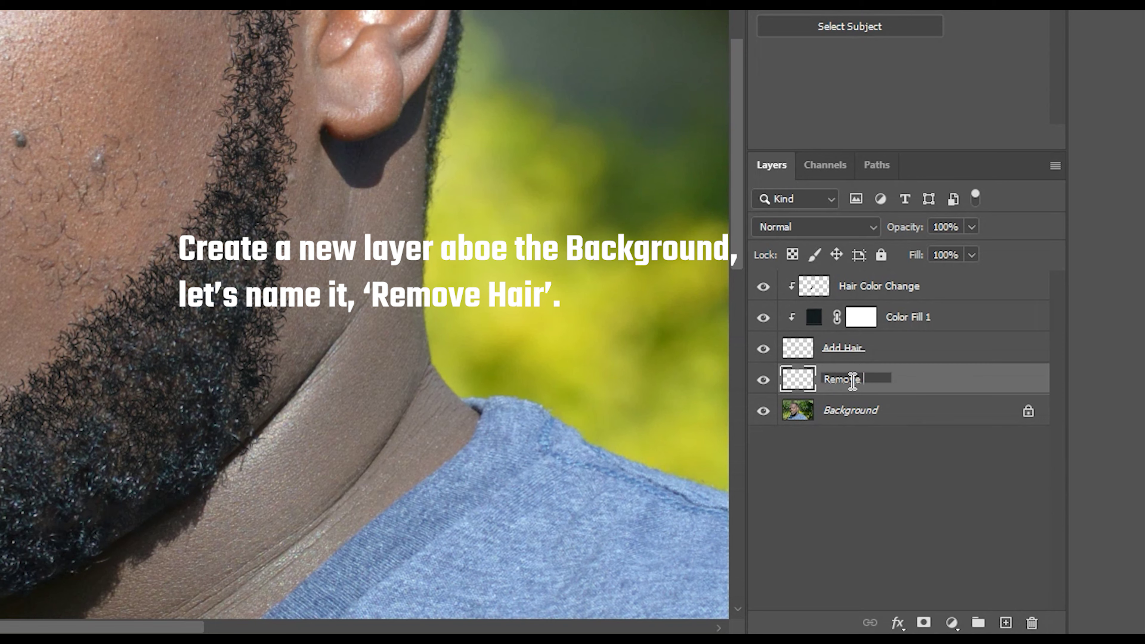
pyautogui.write('Hair')
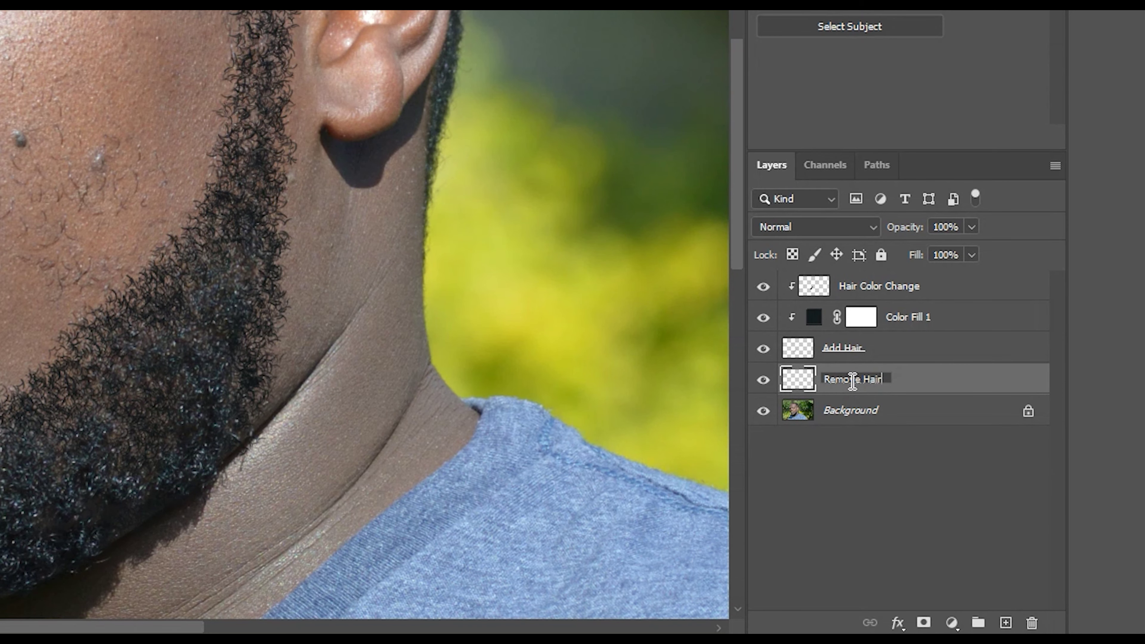
pyautogui.press('Return')
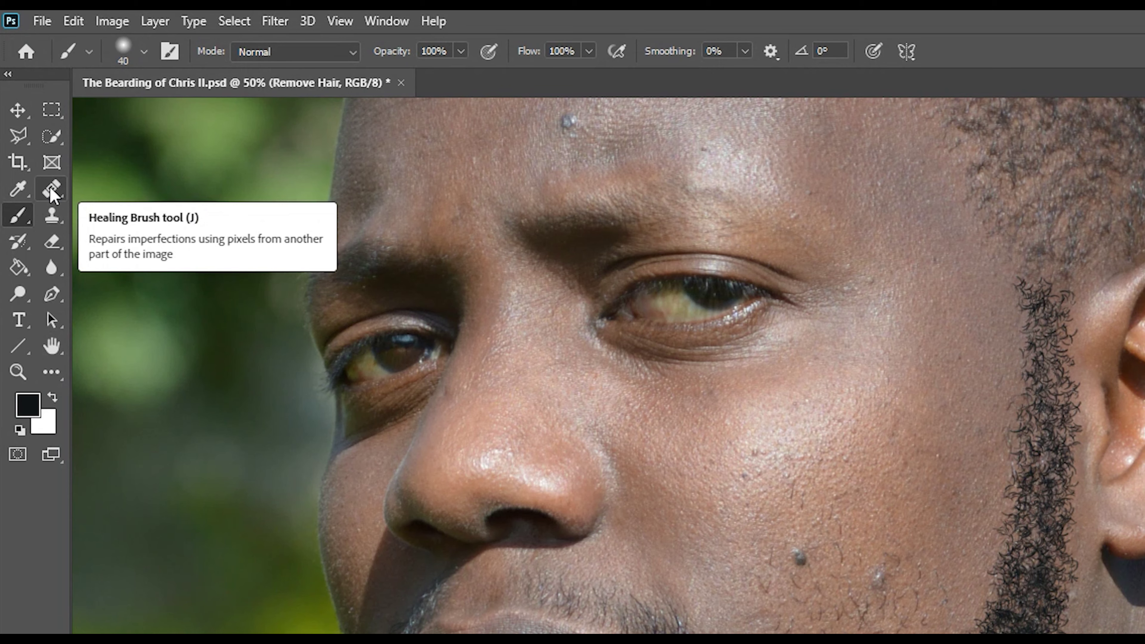
# Step: Retouch the skin around the two moles on the cheek with the Healing Brush on the Remove Hair layer
pyautogui.click(51, 192)
pyautogui.rightClick(52, 192)
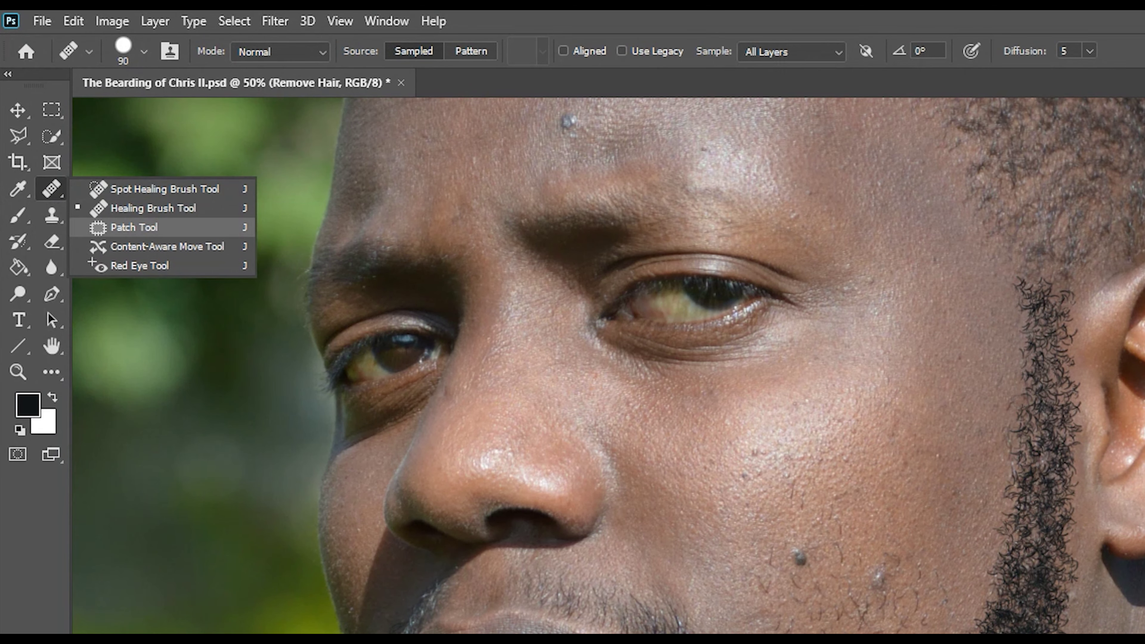
pyautogui.click(154, 208)
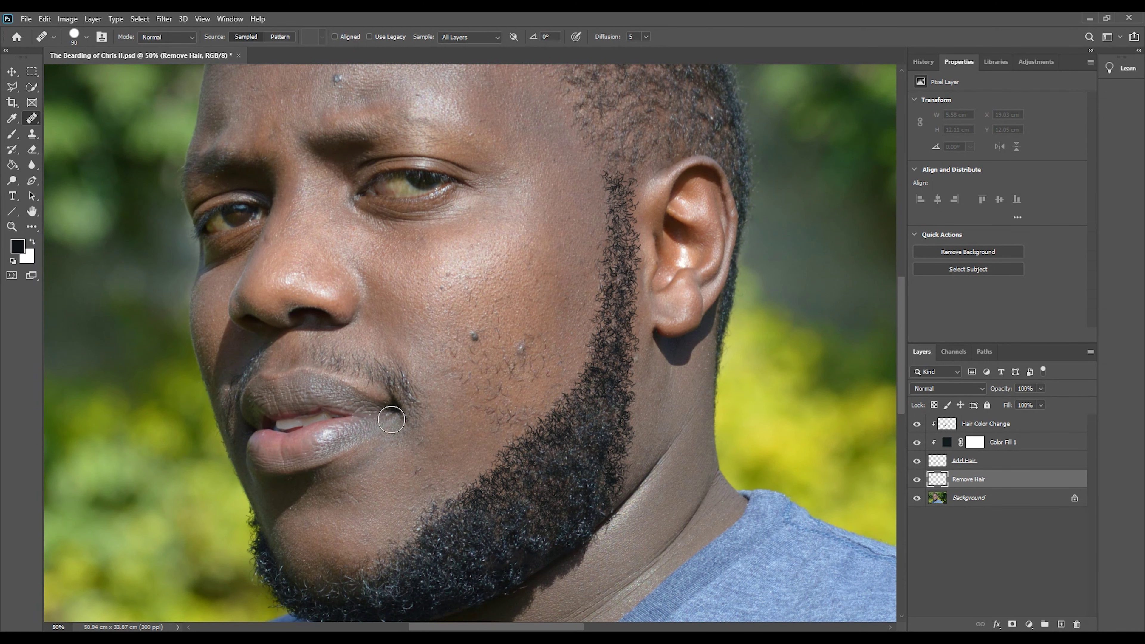
pyautogui.hotkey('ctrl', '+')
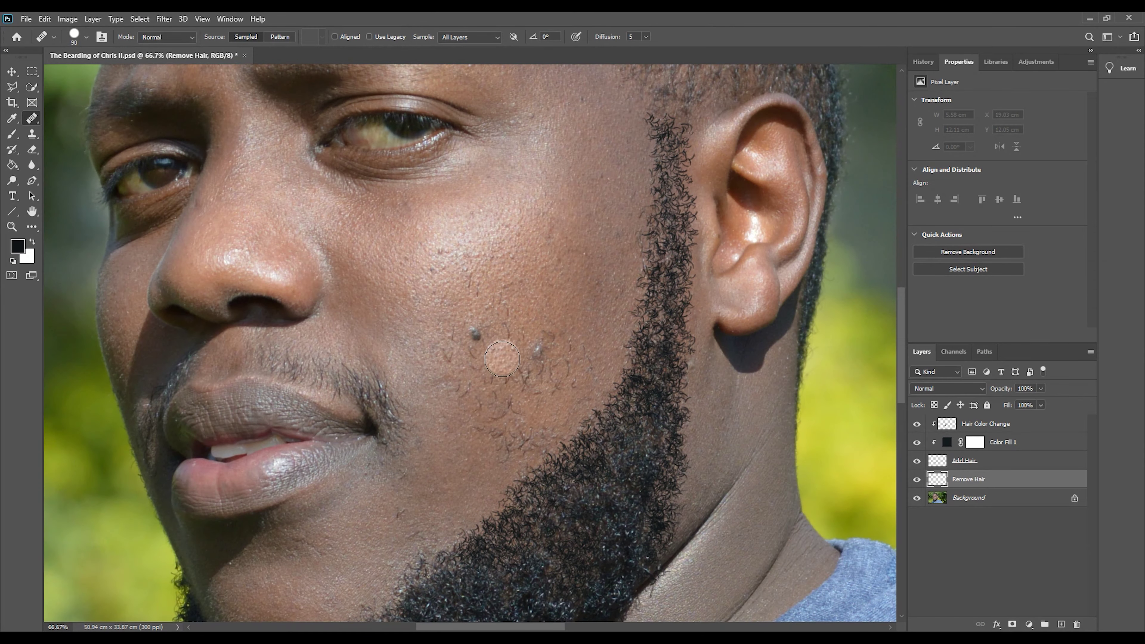
pyautogui.click(453, 347)
pyautogui.click(451, 332)
pyautogui.click(461, 316)
pyautogui.click(467, 285)
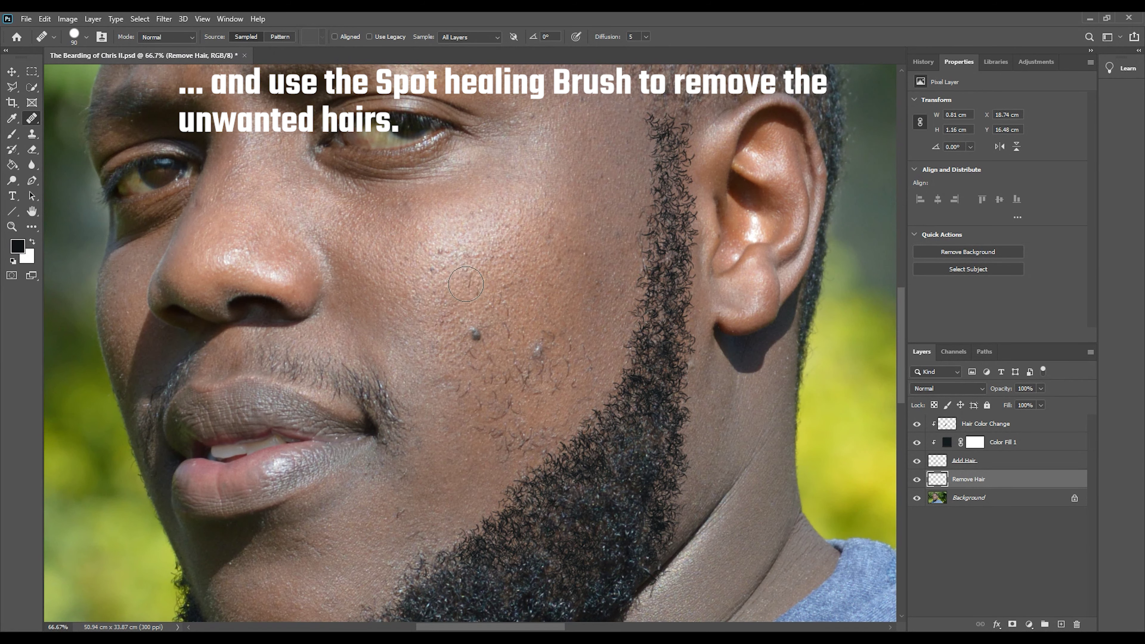
pyautogui.click(493, 297)
pyautogui.click(509, 318)
pyautogui.click(516, 344)
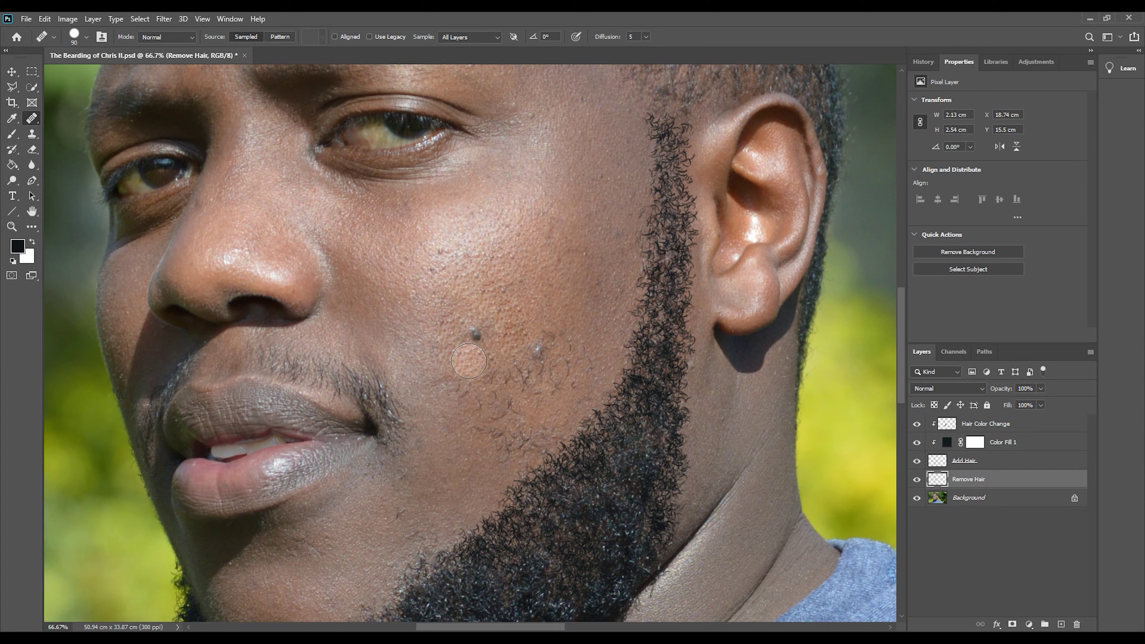
# Step: Heal the stray hairs on the lower cheek between the moles and the beard's upper edge
pyautogui.click(493, 390)
pyautogui.click(560, 364)
pyautogui.click(468, 391)
pyautogui.click(527, 440)
pyautogui.click(572, 383)
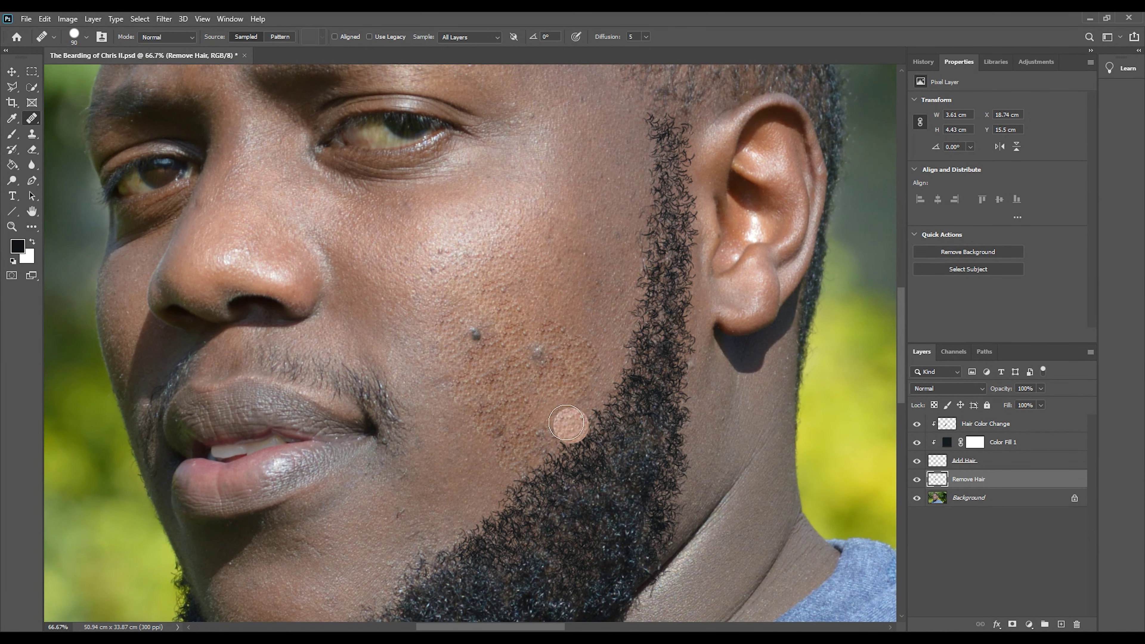
# Step: Check the healed cheek against the original skin by toggling the Remove Hair layer at overall and closer views
pyautogui.hotkey('ctrl', '-')
pyautogui.hotkey('ctrl', '-')
pyautogui.hotkey('ctrl', '-')
pyautogui.click(917, 479)
pyautogui.click(917, 479)
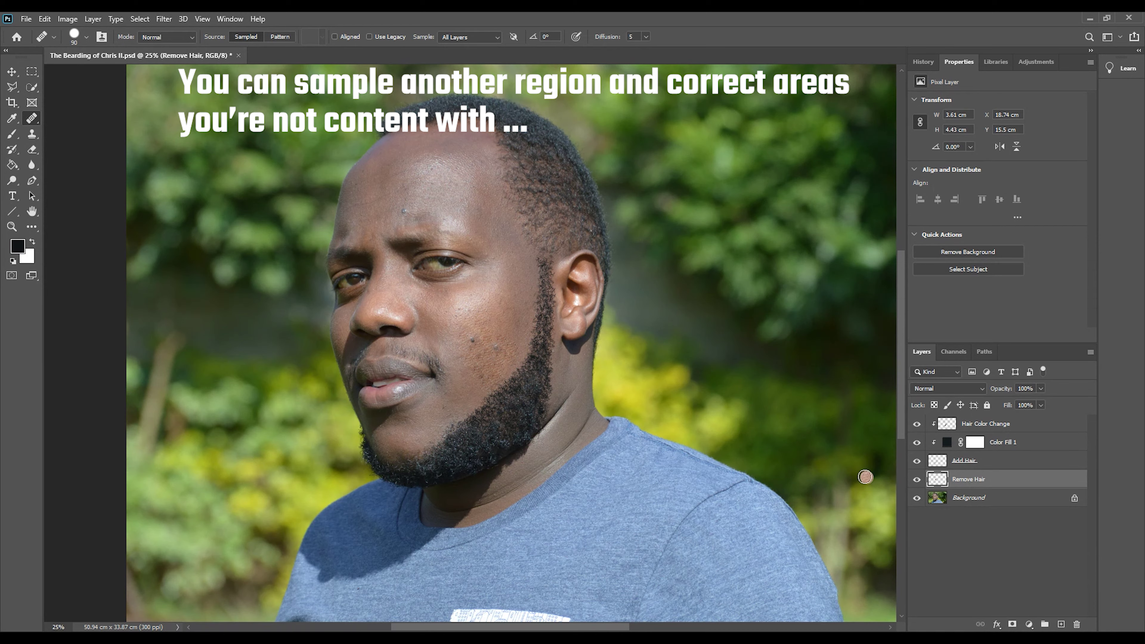
pyautogui.hotkey('ctrl', '+')
pyautogui.hotkey('ctrl', '+')
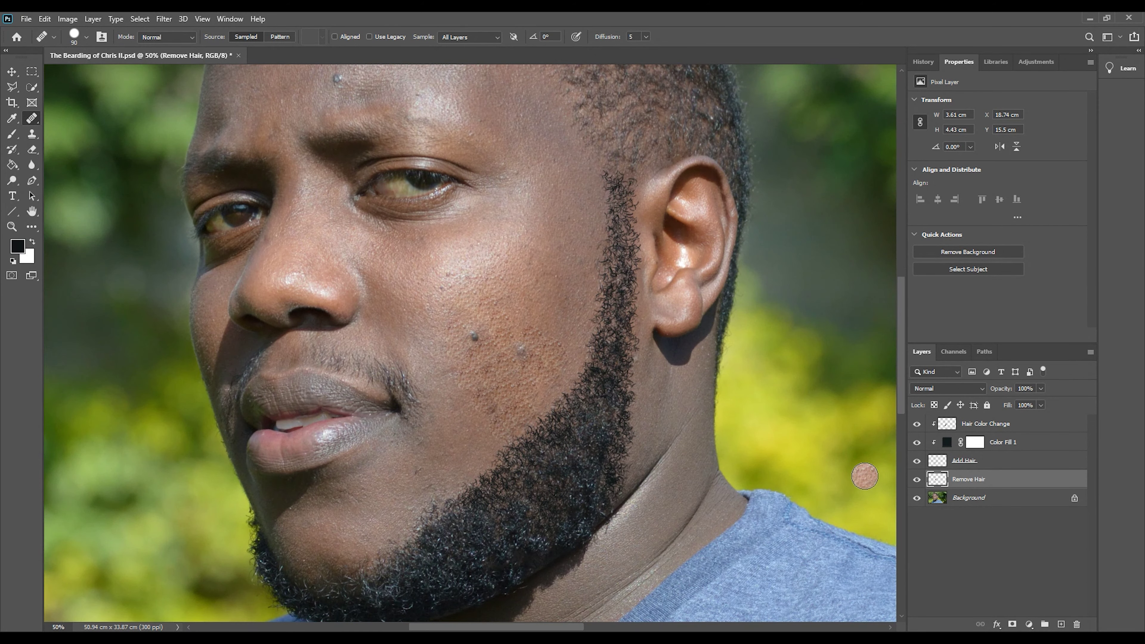
pyautogui.hotkey('ctrl', ',')
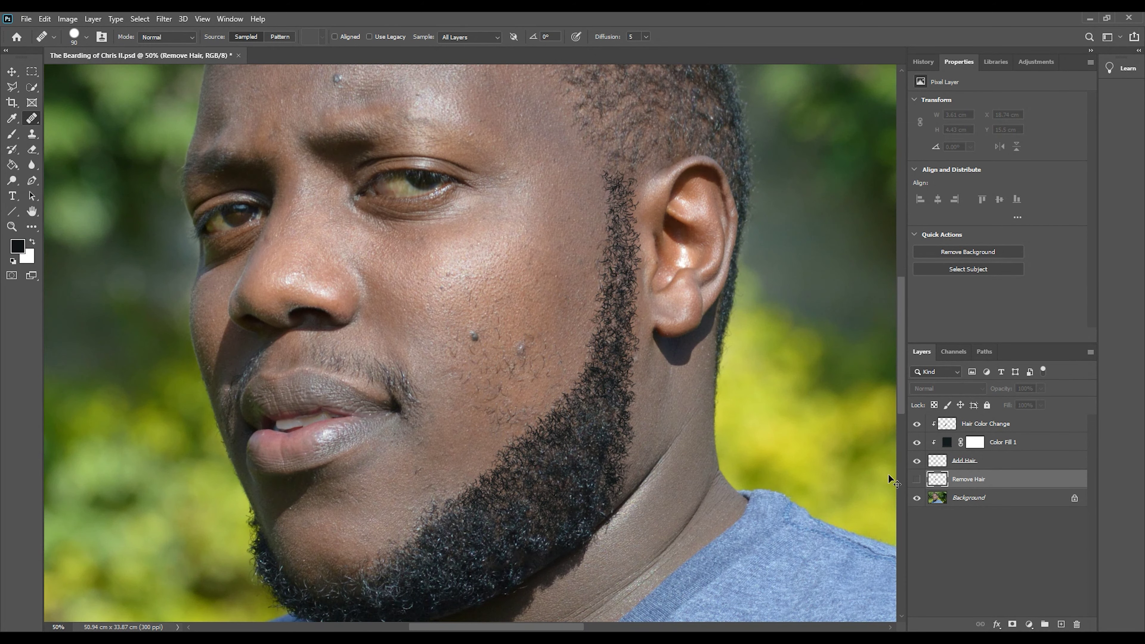
pyautogui.hotkey('ctrl', ',')
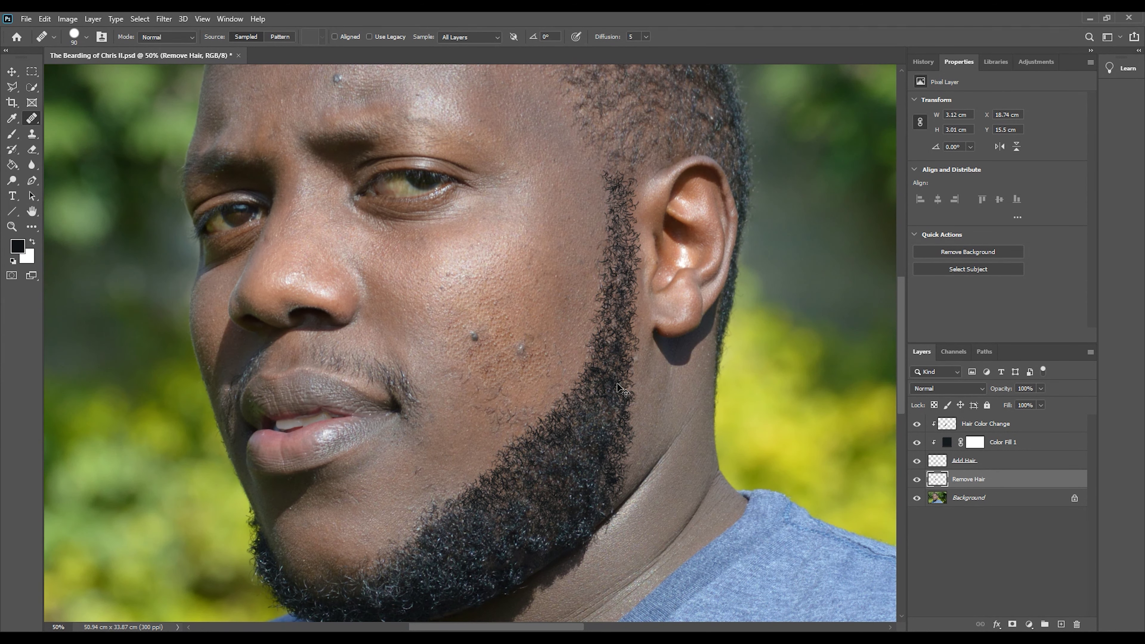
# Step: Sample clean skin from the upper cheek and heal the remaining stray hairs just above the beard line
pyautogui.keyDown('alt'); pyautogui.click(545, 324); pyautogui.keyUp('alt')
pyautogui.moveTo(521, 391)
pyautogui.mouseDown()
pyautogui.moveTo(509, 420)
pyautogui.moveTo(492, 412)
pyautogui.mouseUp()
pyautogui.click(506, 397)
pyautogui.click(498, 394)
pyautogui.click(480, 390)
pyautogui.click(464, 380)
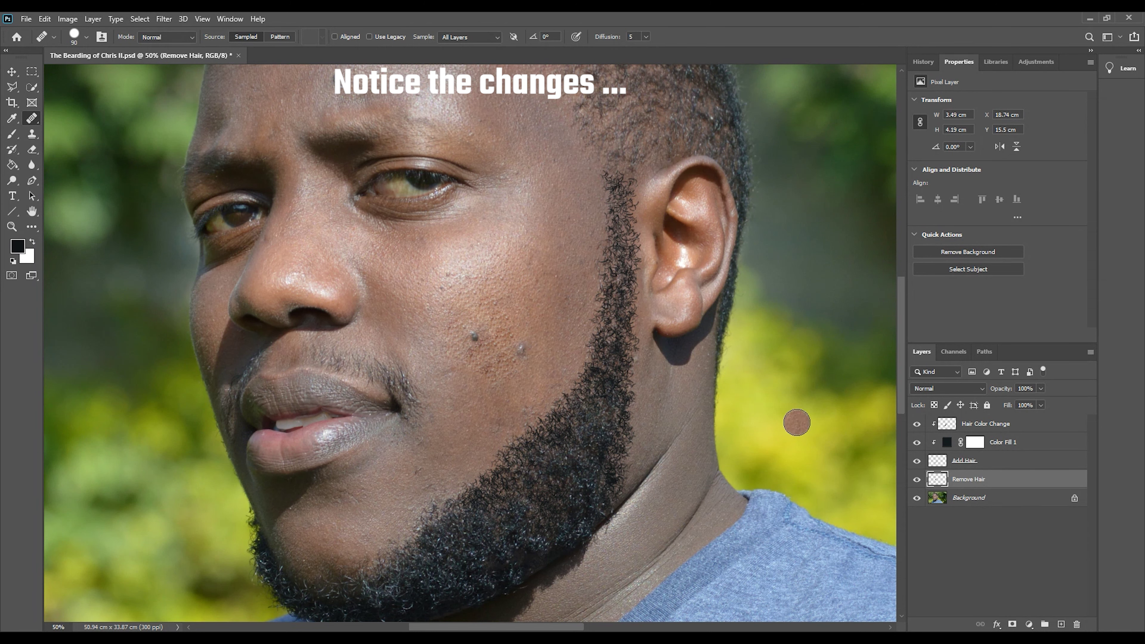
# Step: Compare the cheek before and after the stray hair removal by switching Remove Hair off and on
pyautogui.click(917, 480)
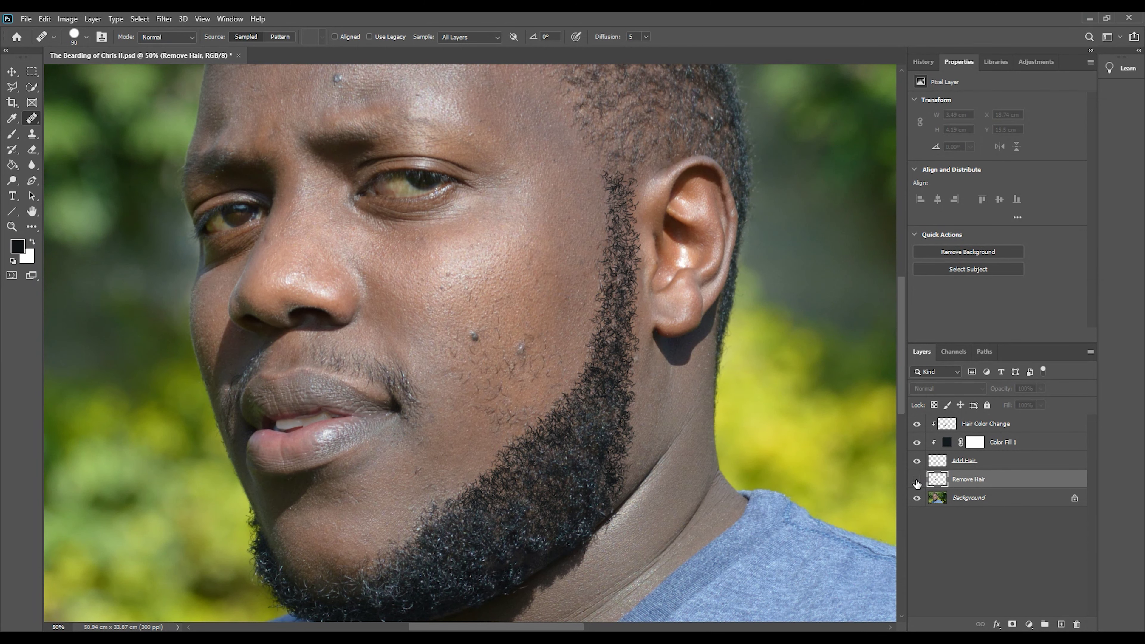
pyautogui.click(917, 479)
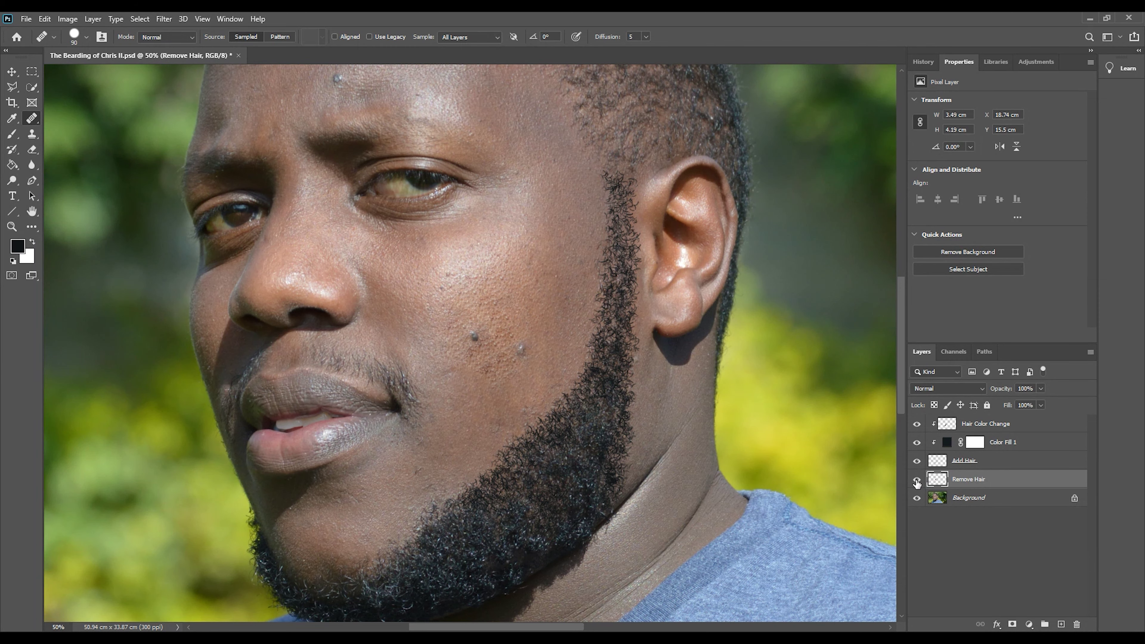
pyautogui.click(916, 479)
pyautogui.click(916, 479)
pyautogui.hotkey('ctrl', '-')
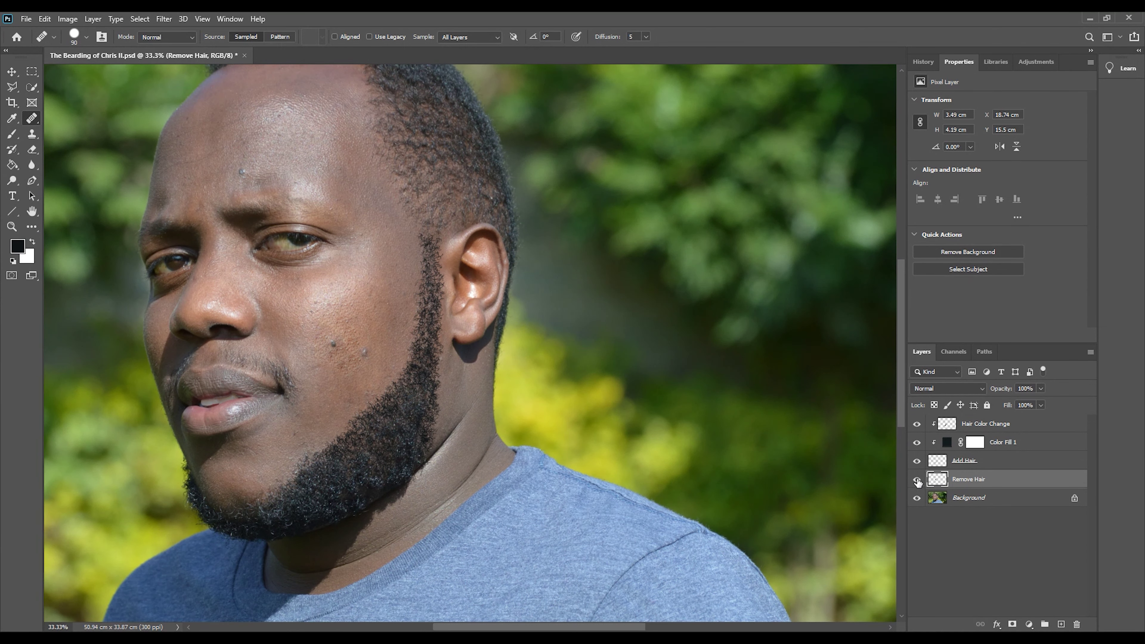
# Step: Review the whole portrait with and without the Add Hair and Remove Hair layers
pyautogui.click(917, 460)
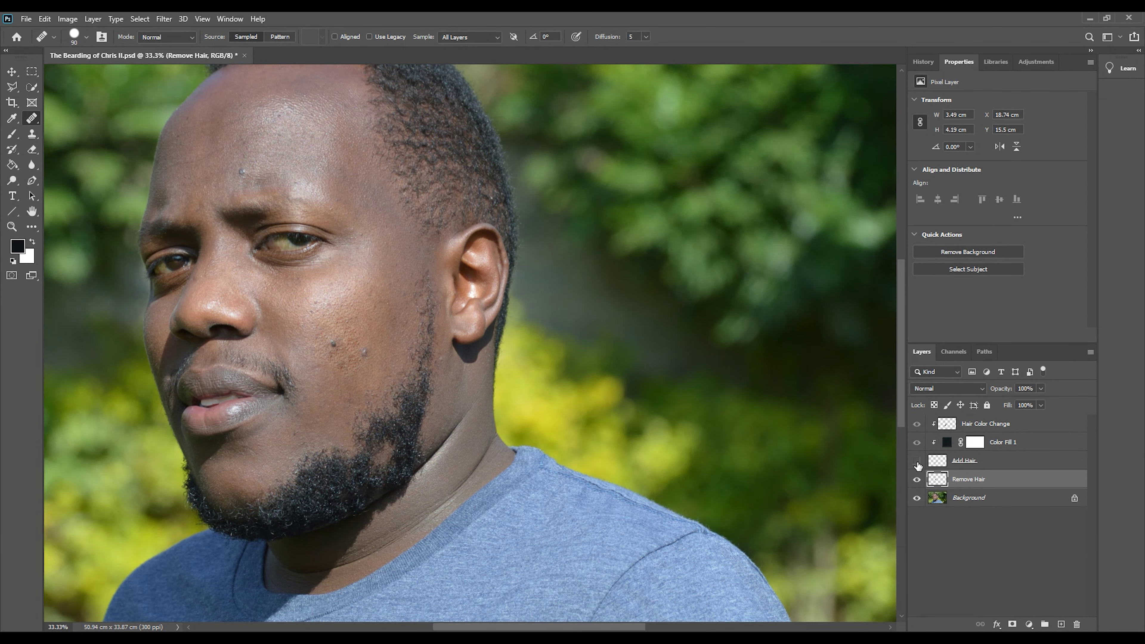
pyautogui.click(916, 461)
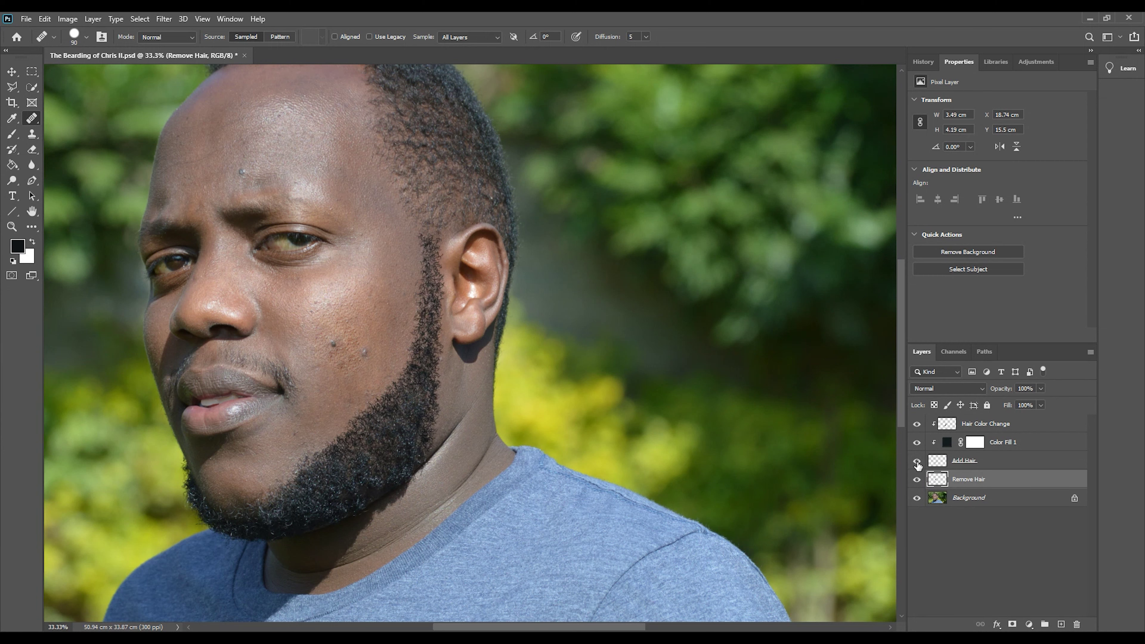
pyautogui.click(917, 427)
pyautogui.click(916, 479)
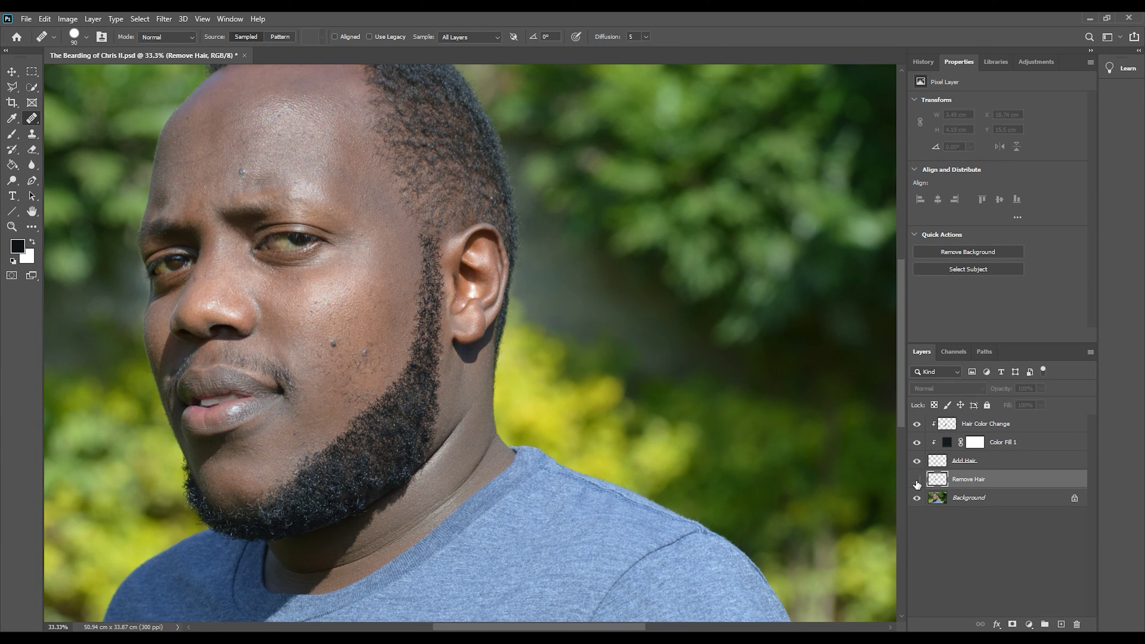
pyautogui.click(917, 481)
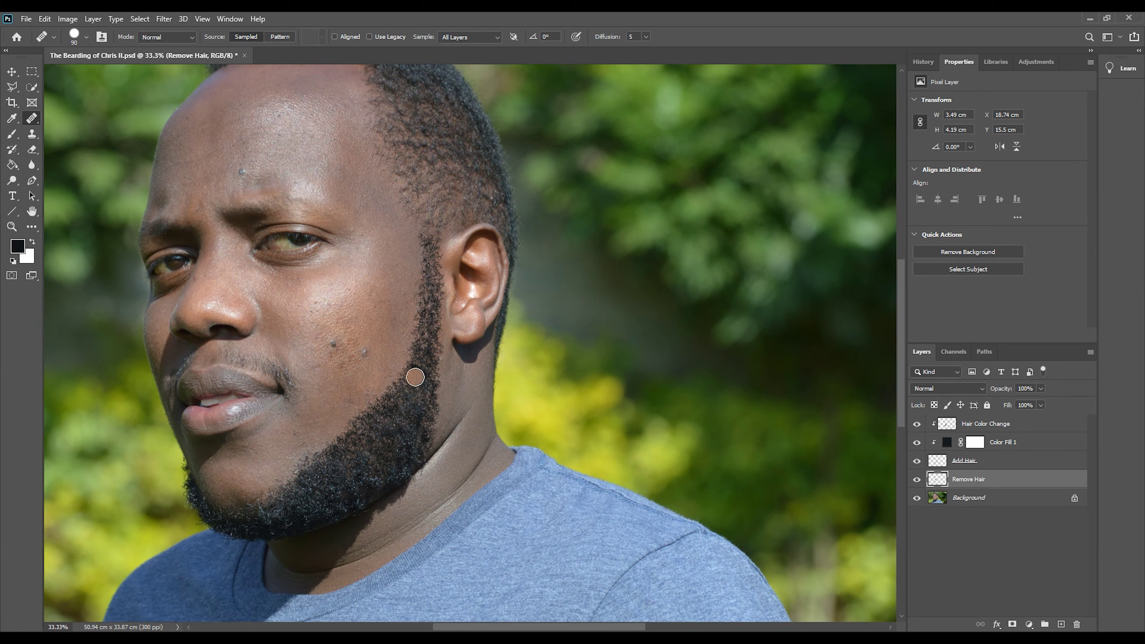
pyautogui.press('h')
pyautogui.moveTo(408, 358); pyautogui.dragTo(558, 383)
pyautogui.hotkey('ctrl', '-')
pyautogui.hotkey('ctrl', '-')
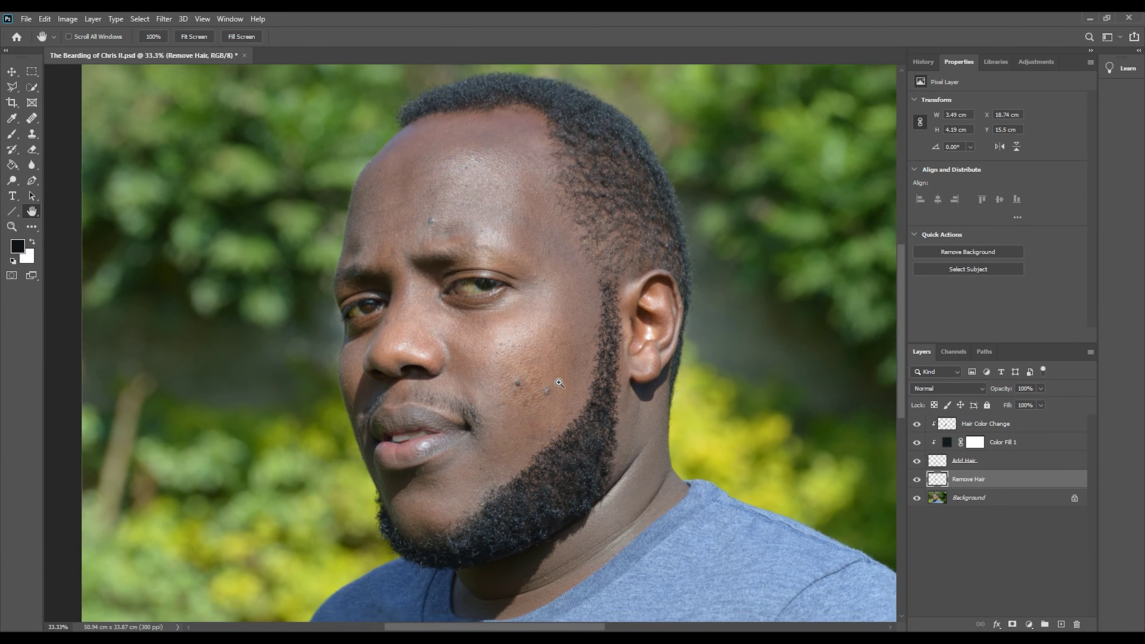